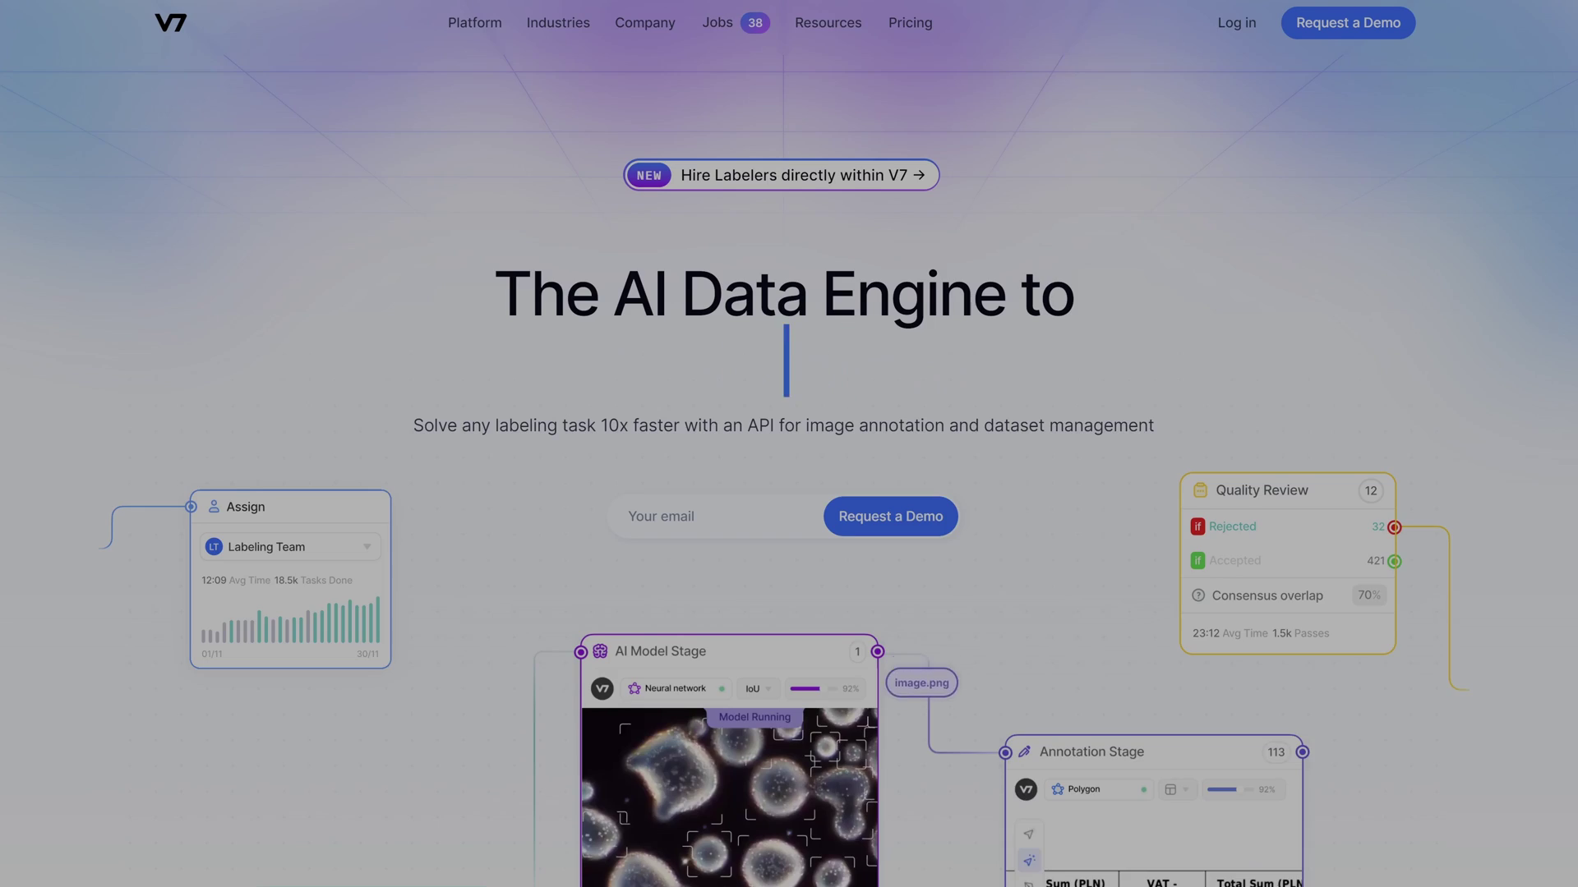
Scroll through the homepage's Manage your Datasets, Annotate Any Visual Data and Add Any Model sections
scroll(789, 493, down, 1)
scroll(789, 493, down, 1)
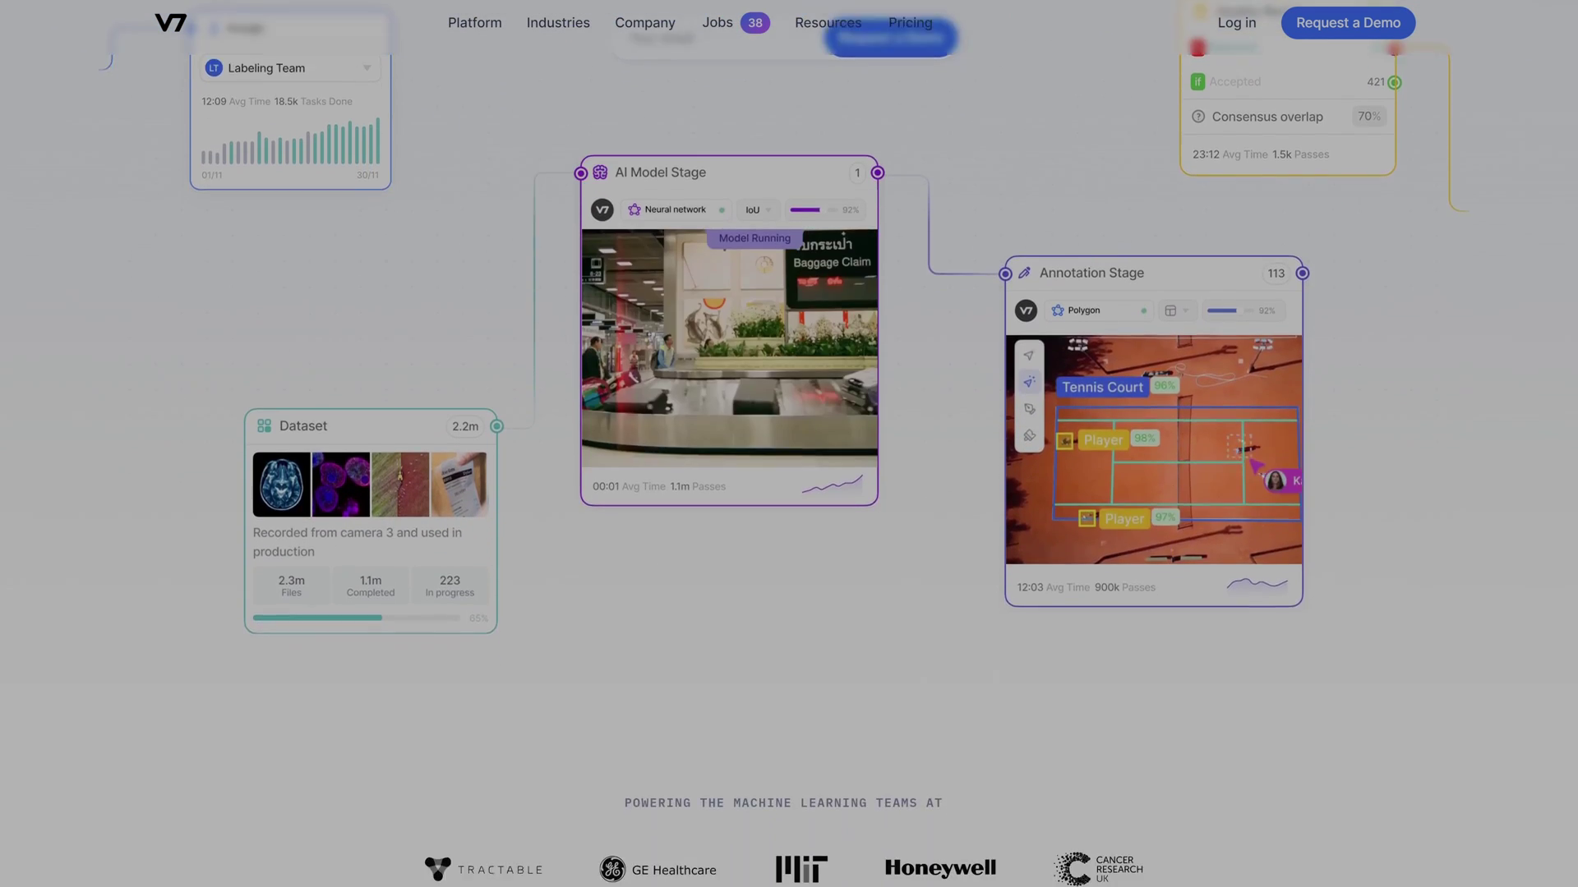
scroll(789, 493, down, 5)
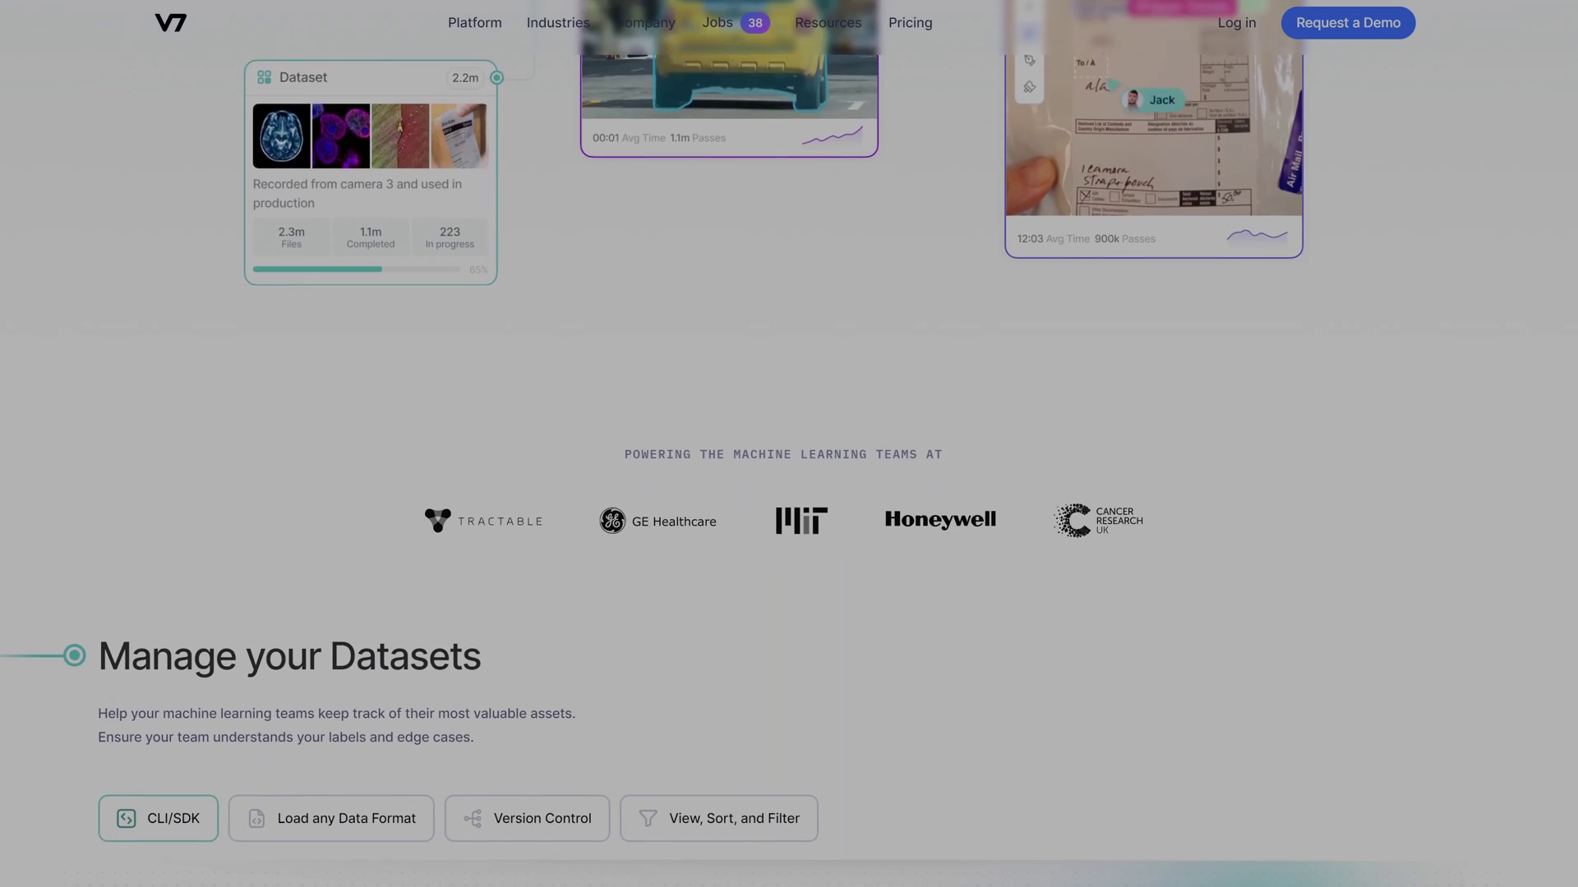
scroll(789, 493, down, 6)
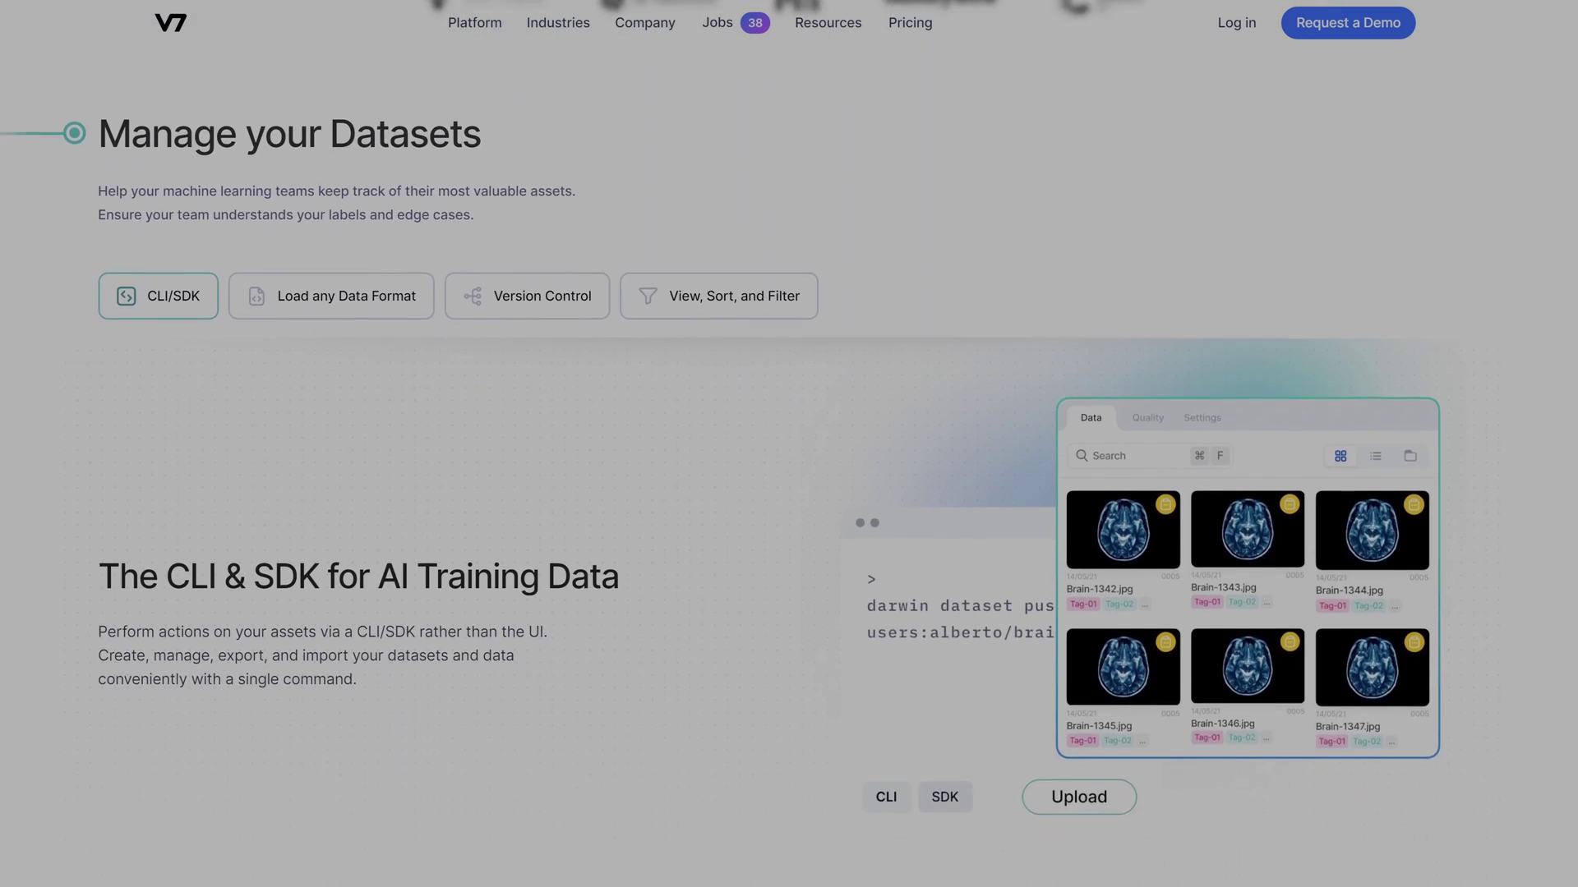
scroll(789, 493, down, 8)
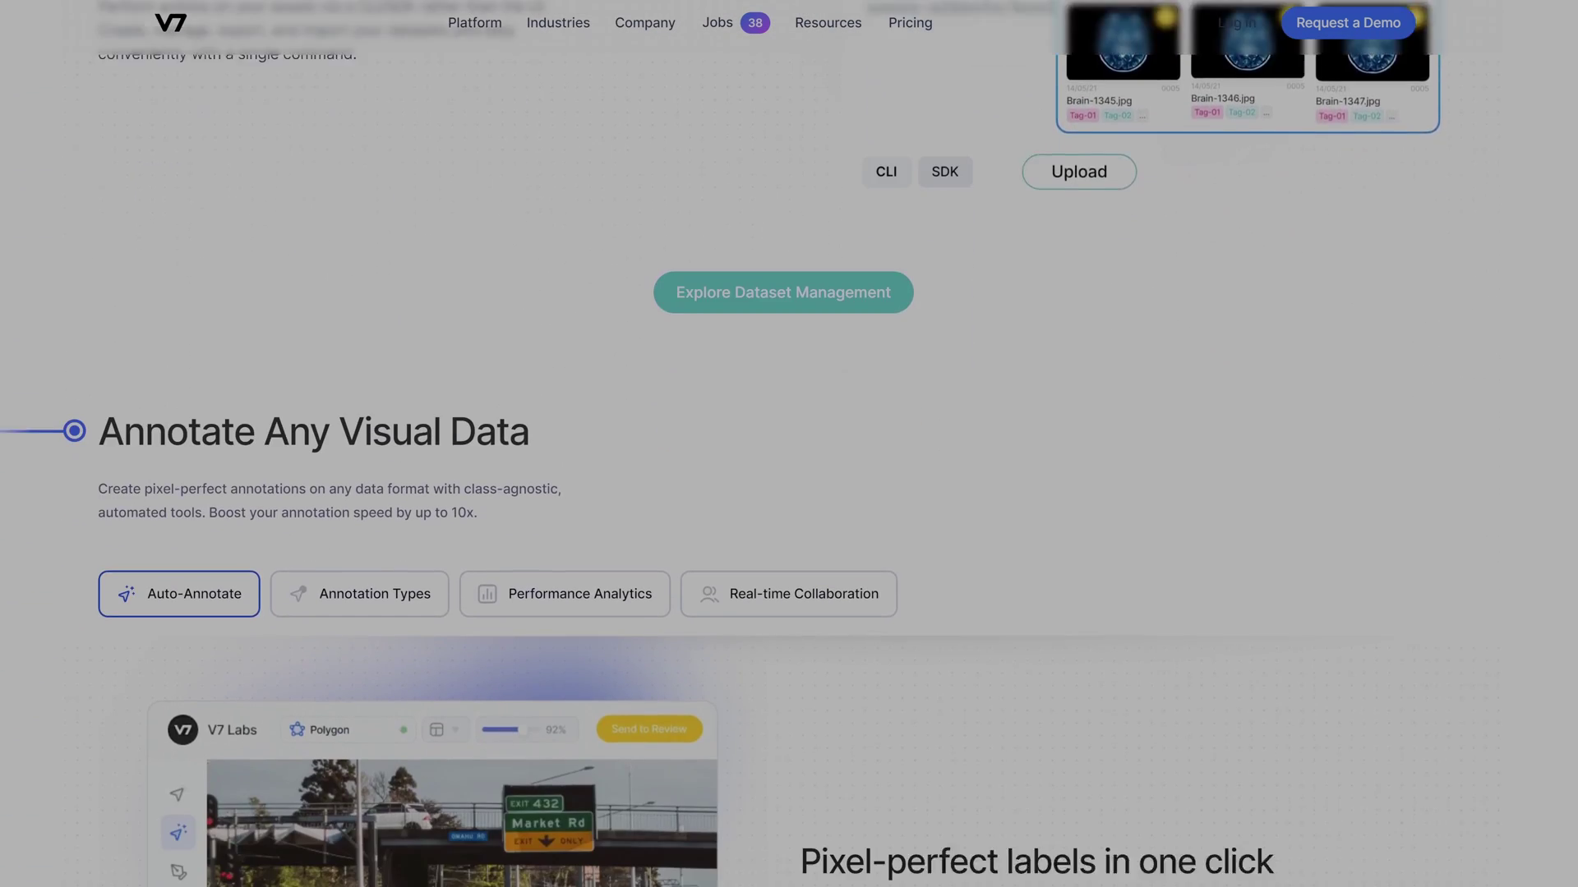
scroll(789, 493, down, 8)
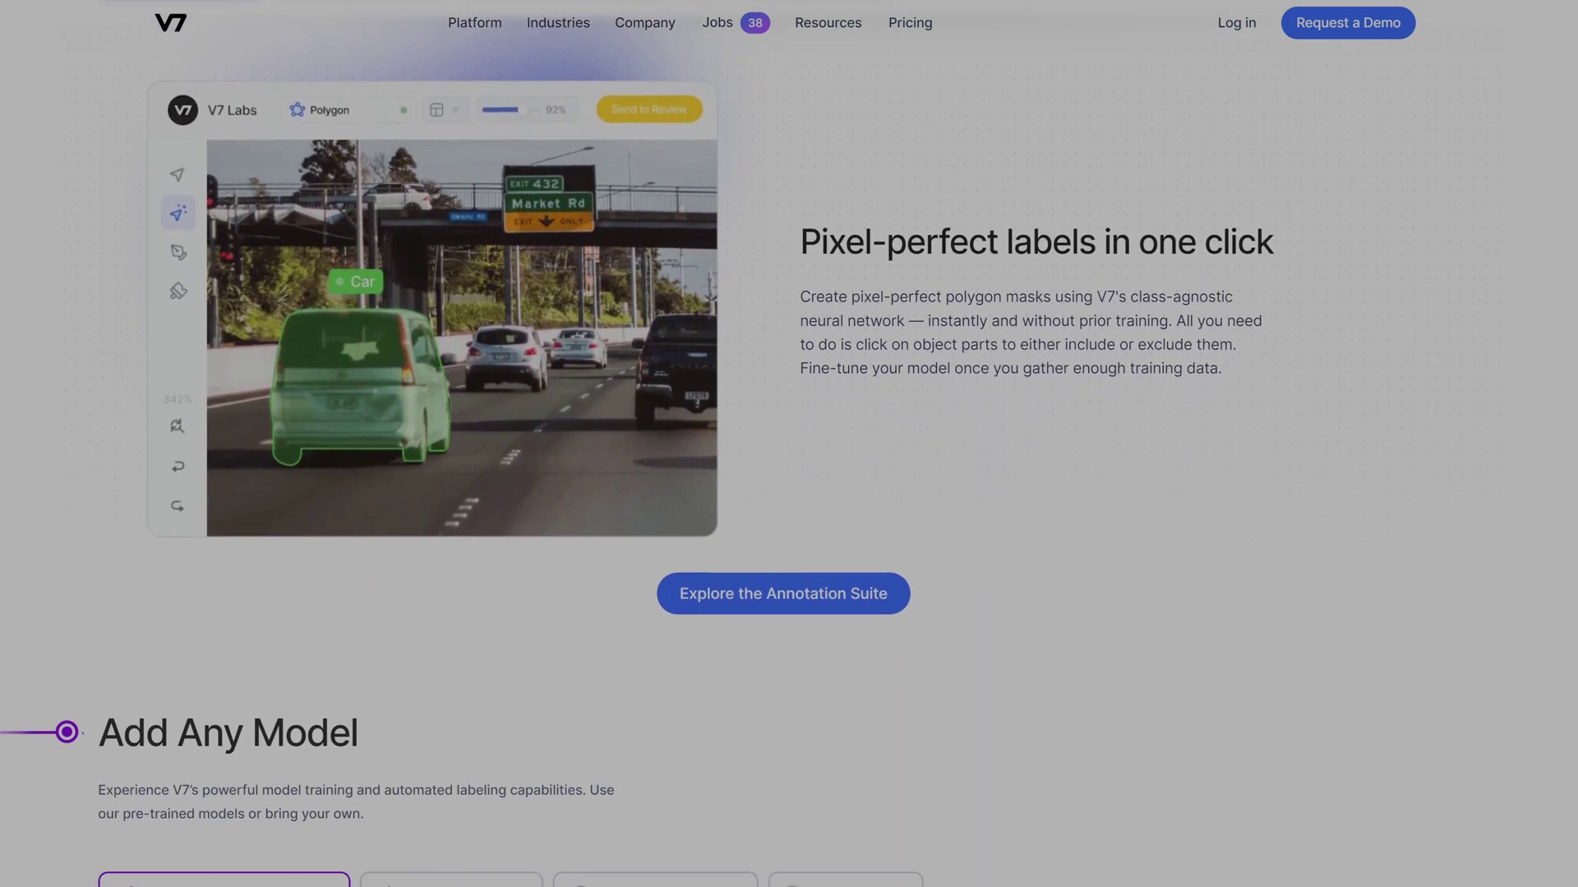
scroll(788, 493, down, 8)
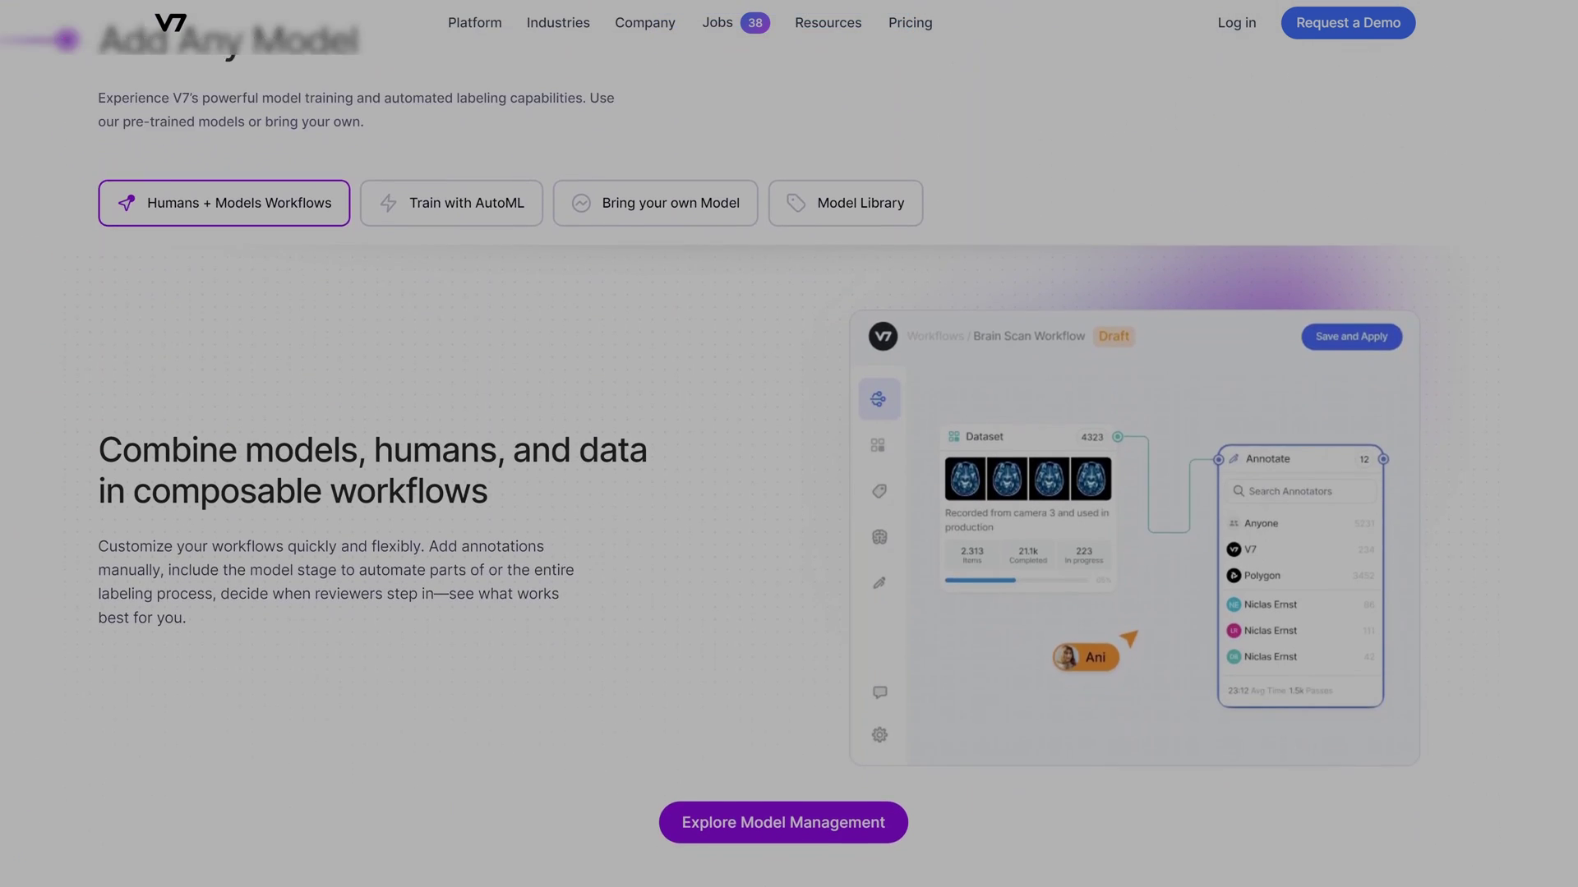
scroll(1195, 389, down, 7)
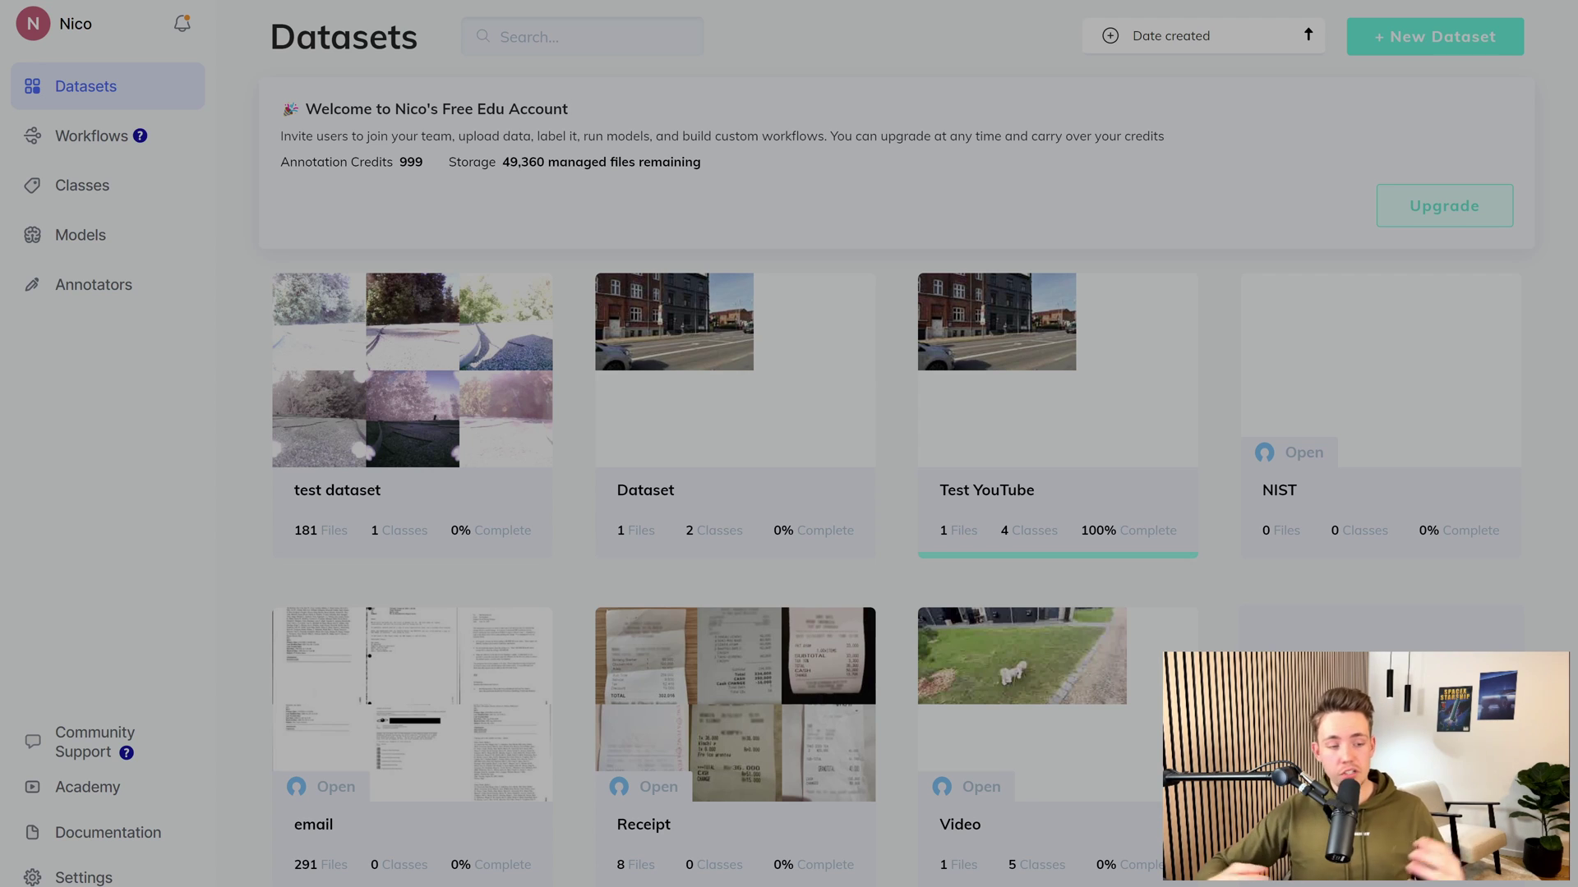
Start a new dataset with + New Dataset on the Datasets page
click(1397, 32)
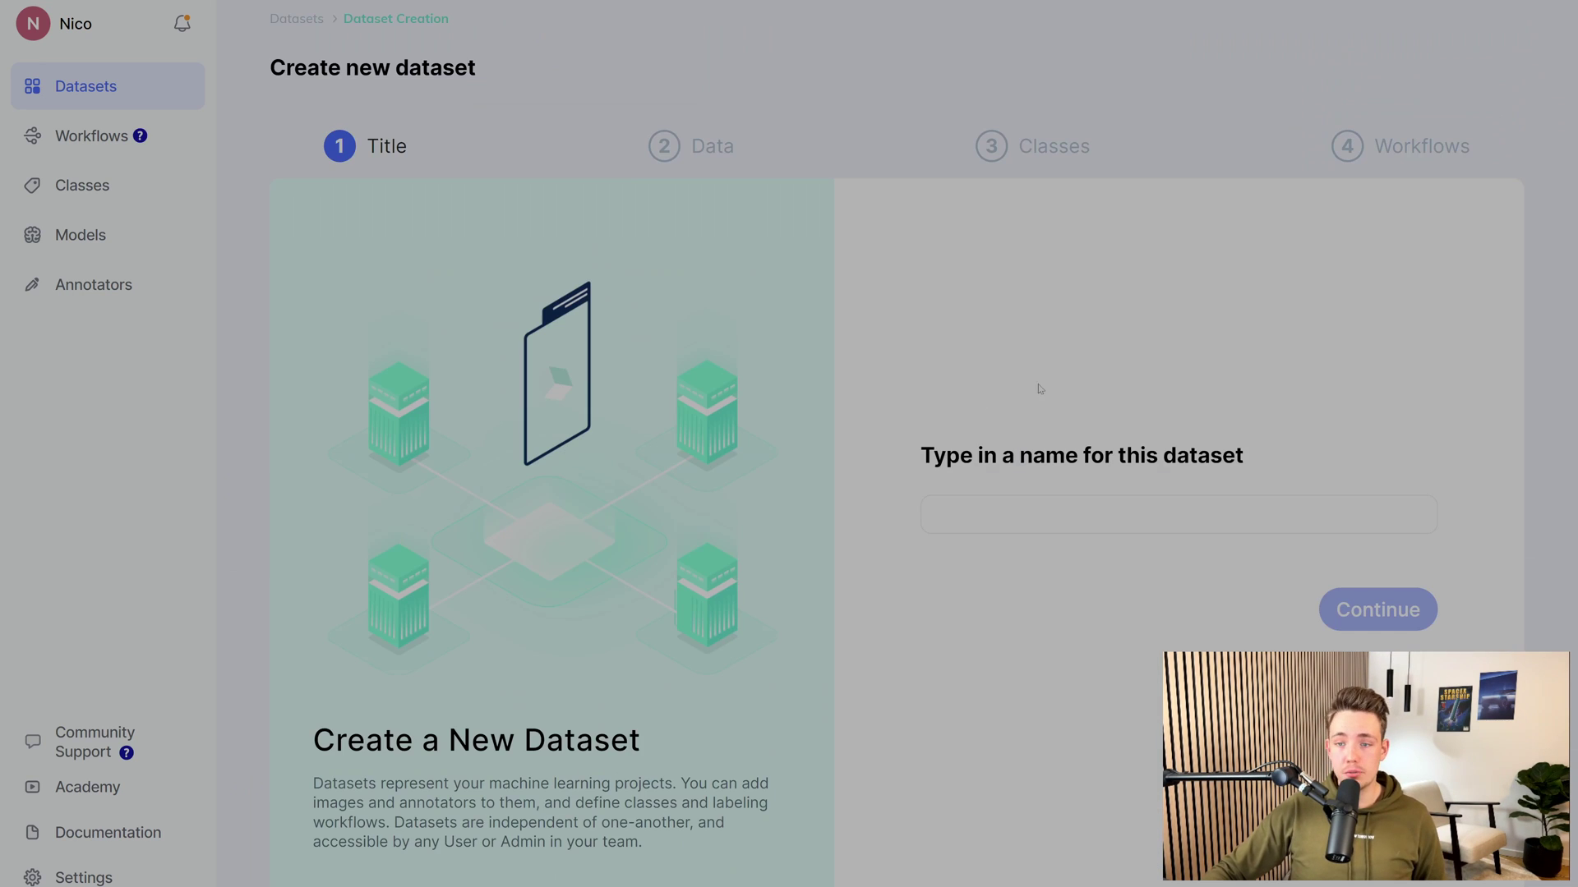
Enter 'dog detection' as the new dataset's title and continue
text(dog detection)
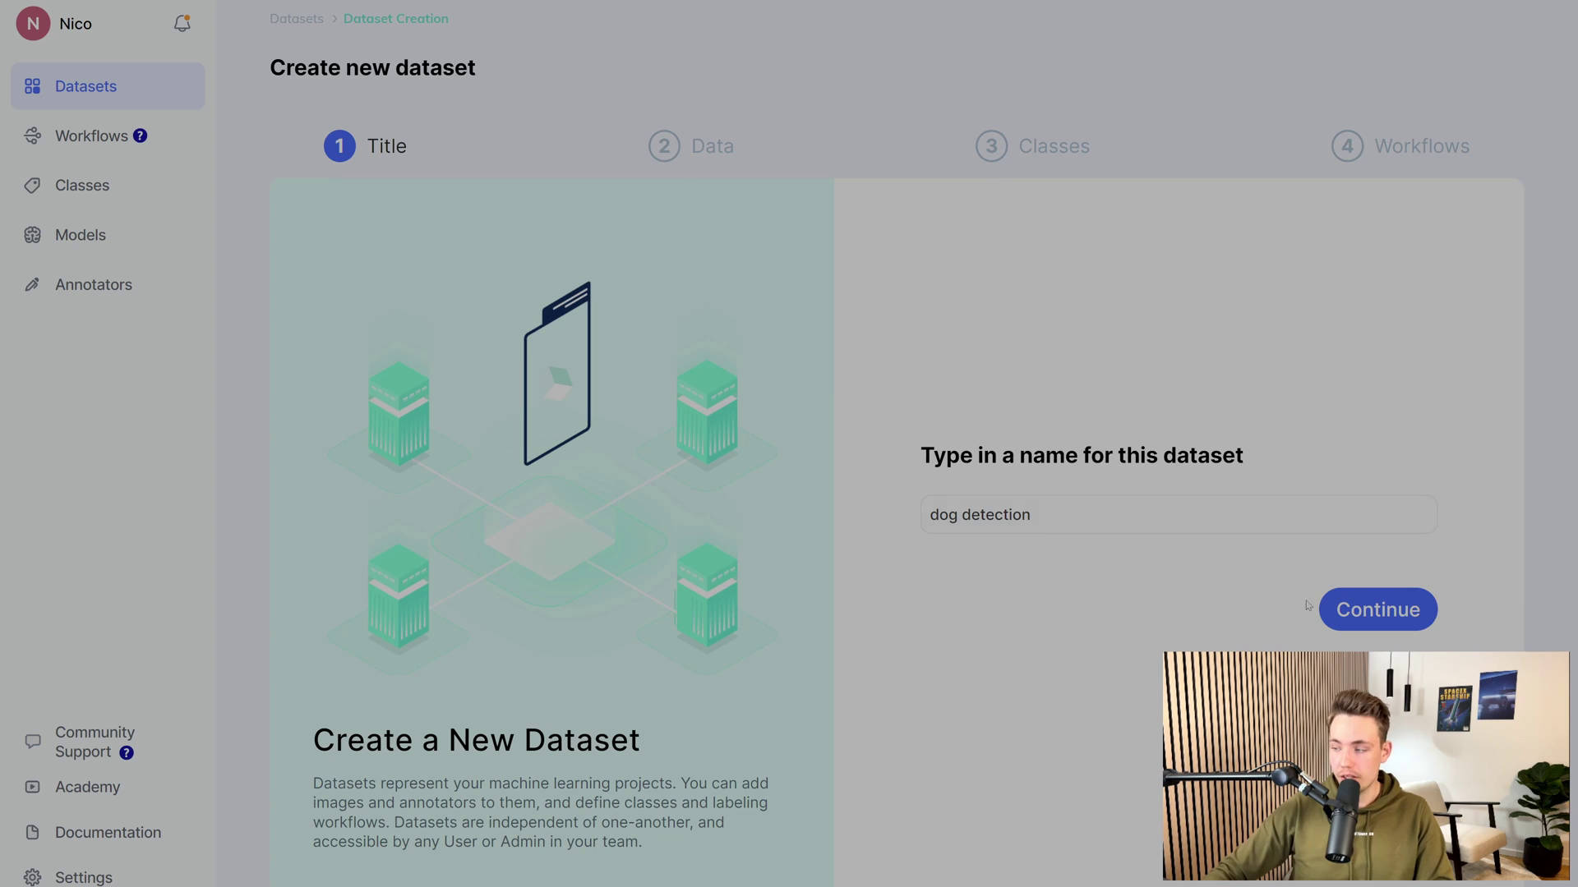
click(1333, 608)
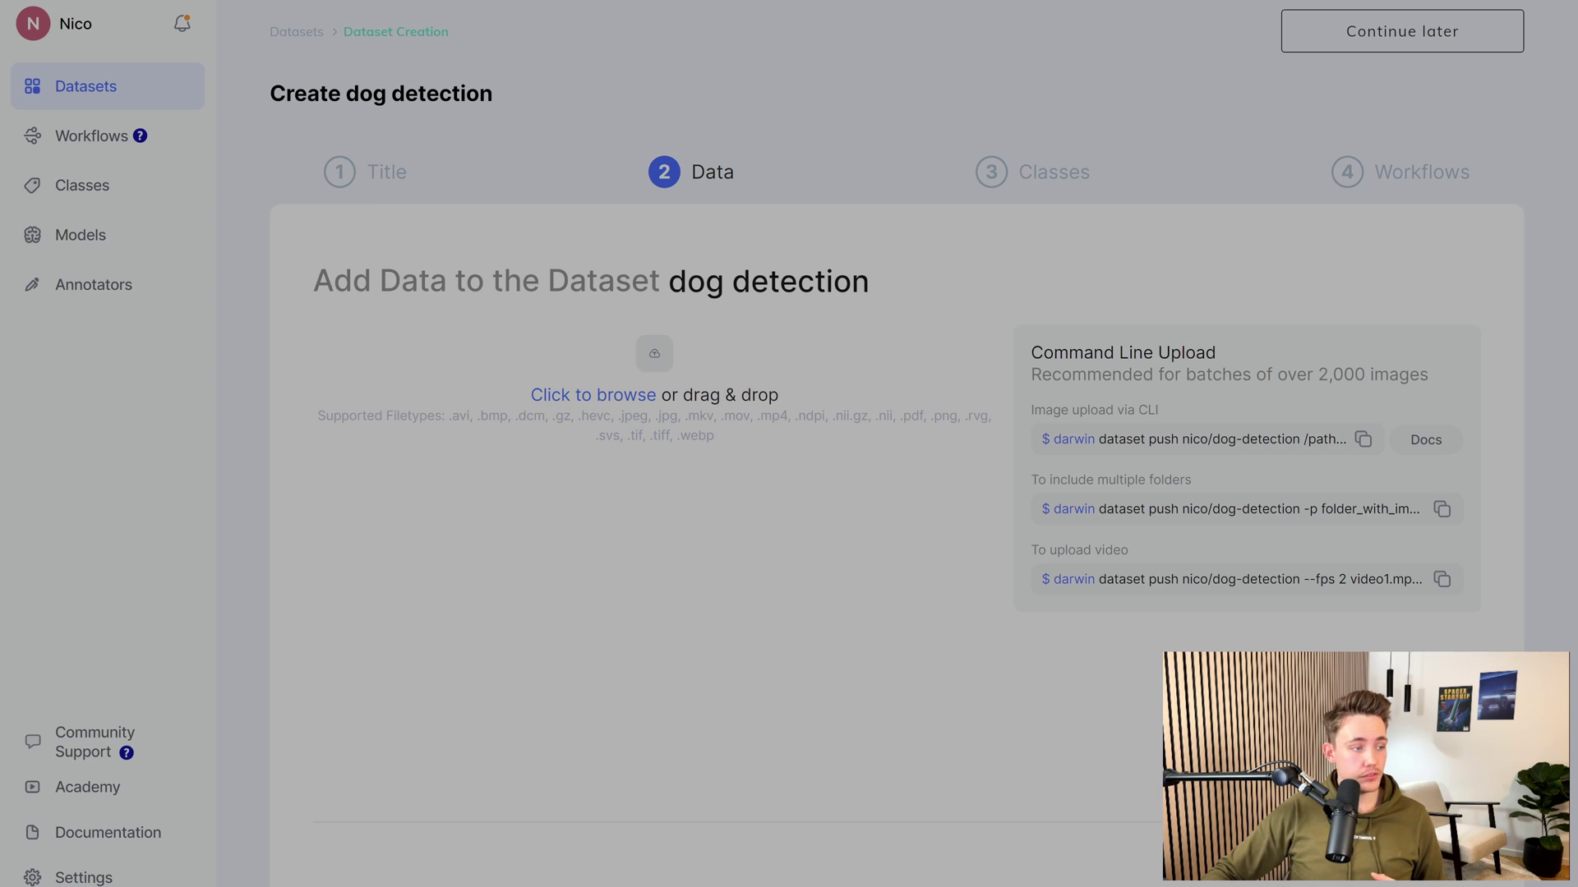
Add IMG_1553.MOV and set frame extraction to 5 FPS, giving 95 images annotated as video
drag(789, 879, 575, 501)
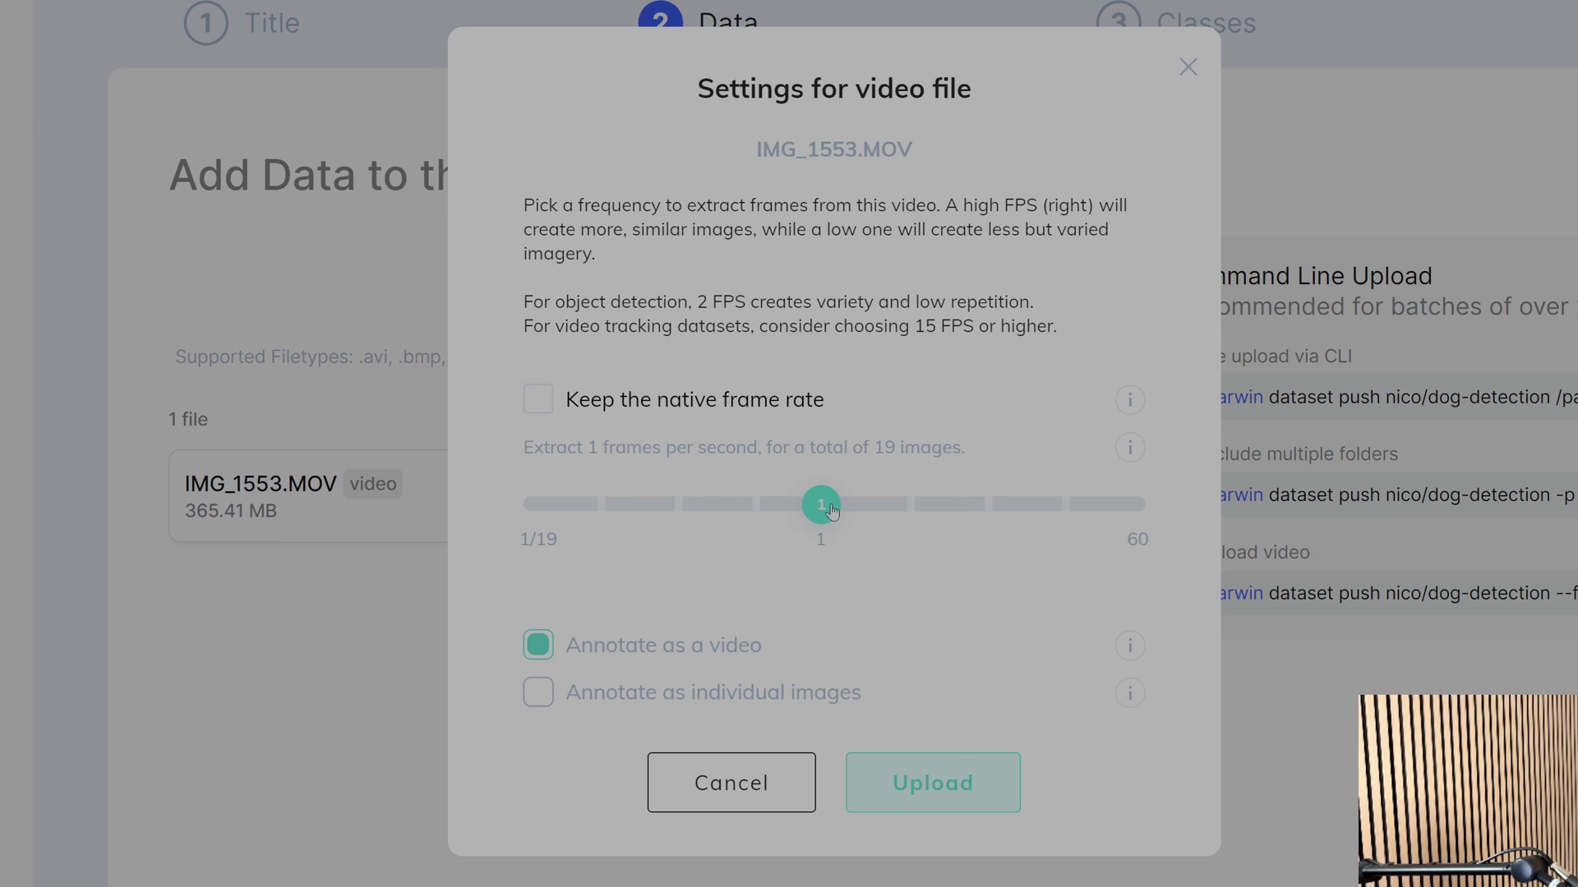
mouse_move(799, 511)
mouse_down()
mouse_move(711, 511)
mouse_move(785, 511)
mouse_up()
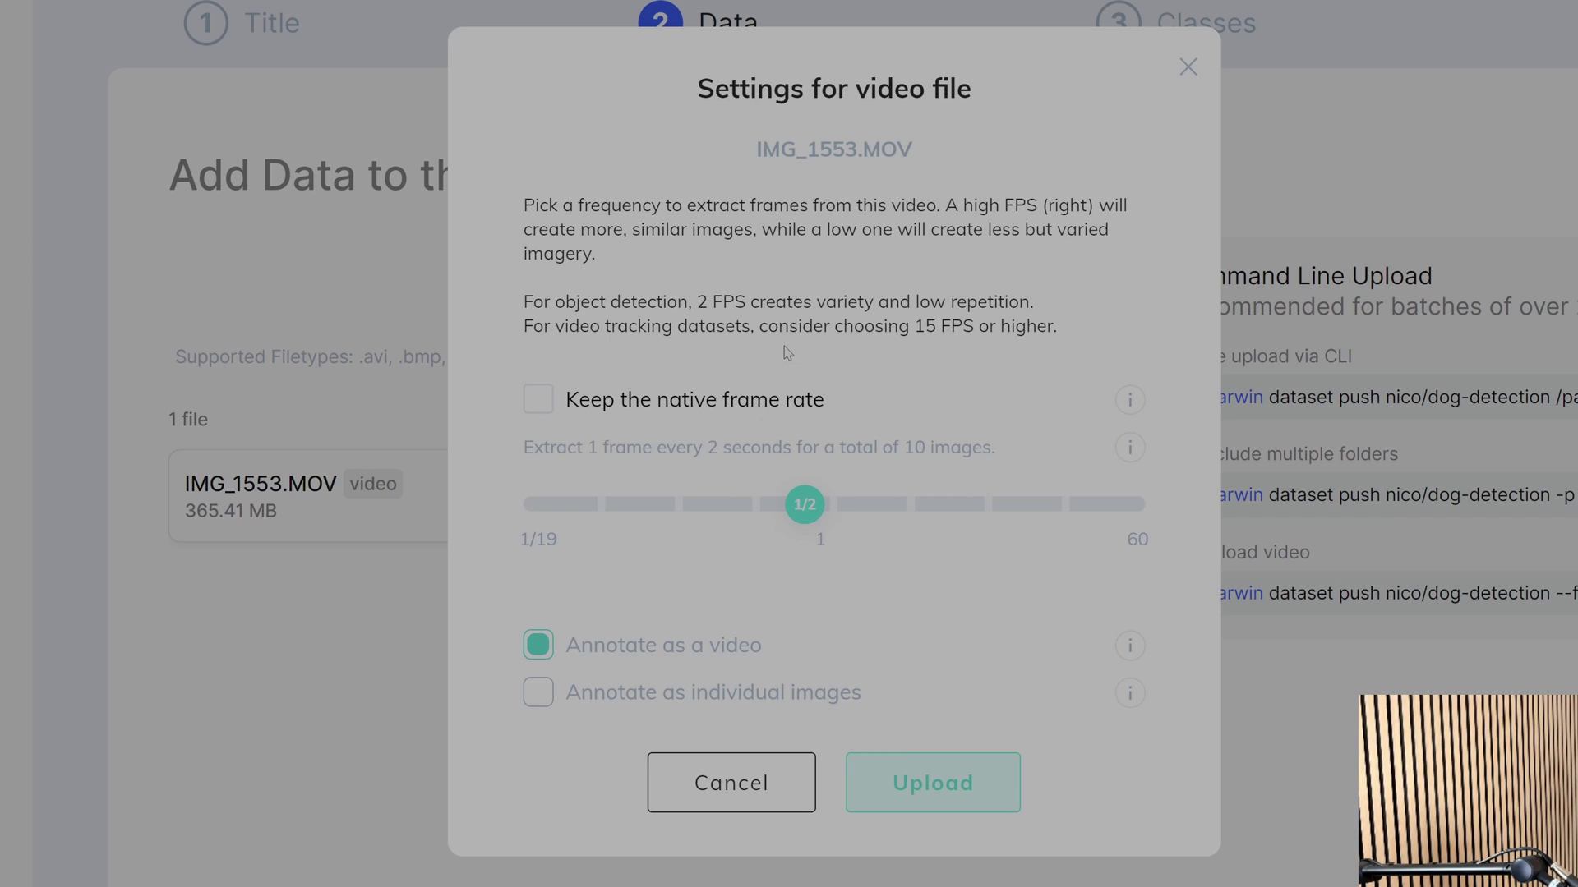
drag(807, 506, 845, 507)
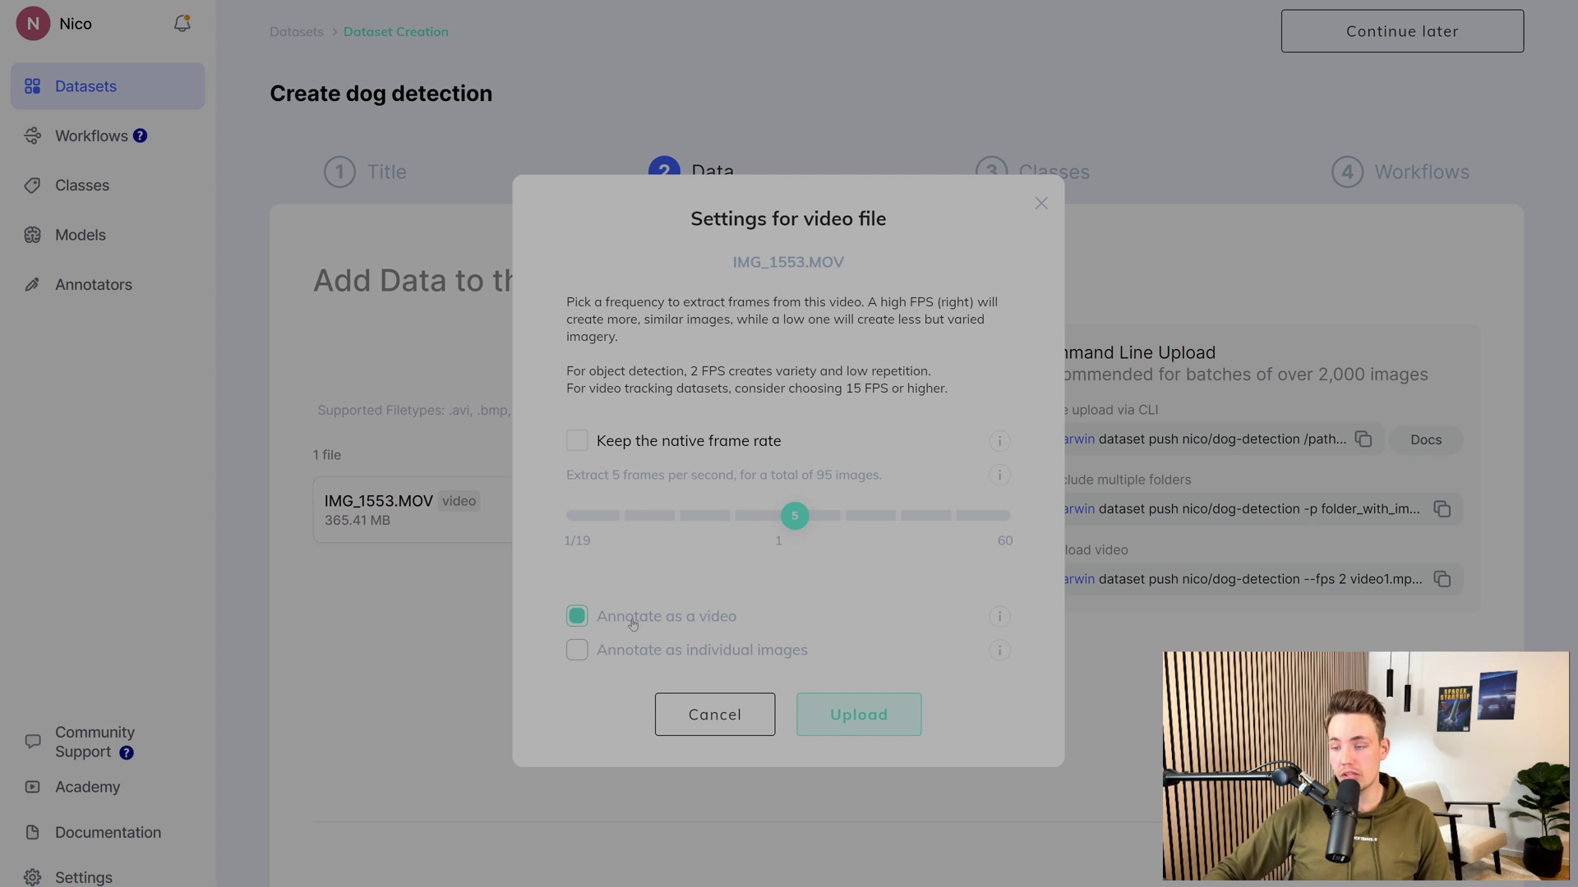
Upload IMG_1553.MOV with the Basic workflow template and open it for annotation
click(859, 714)
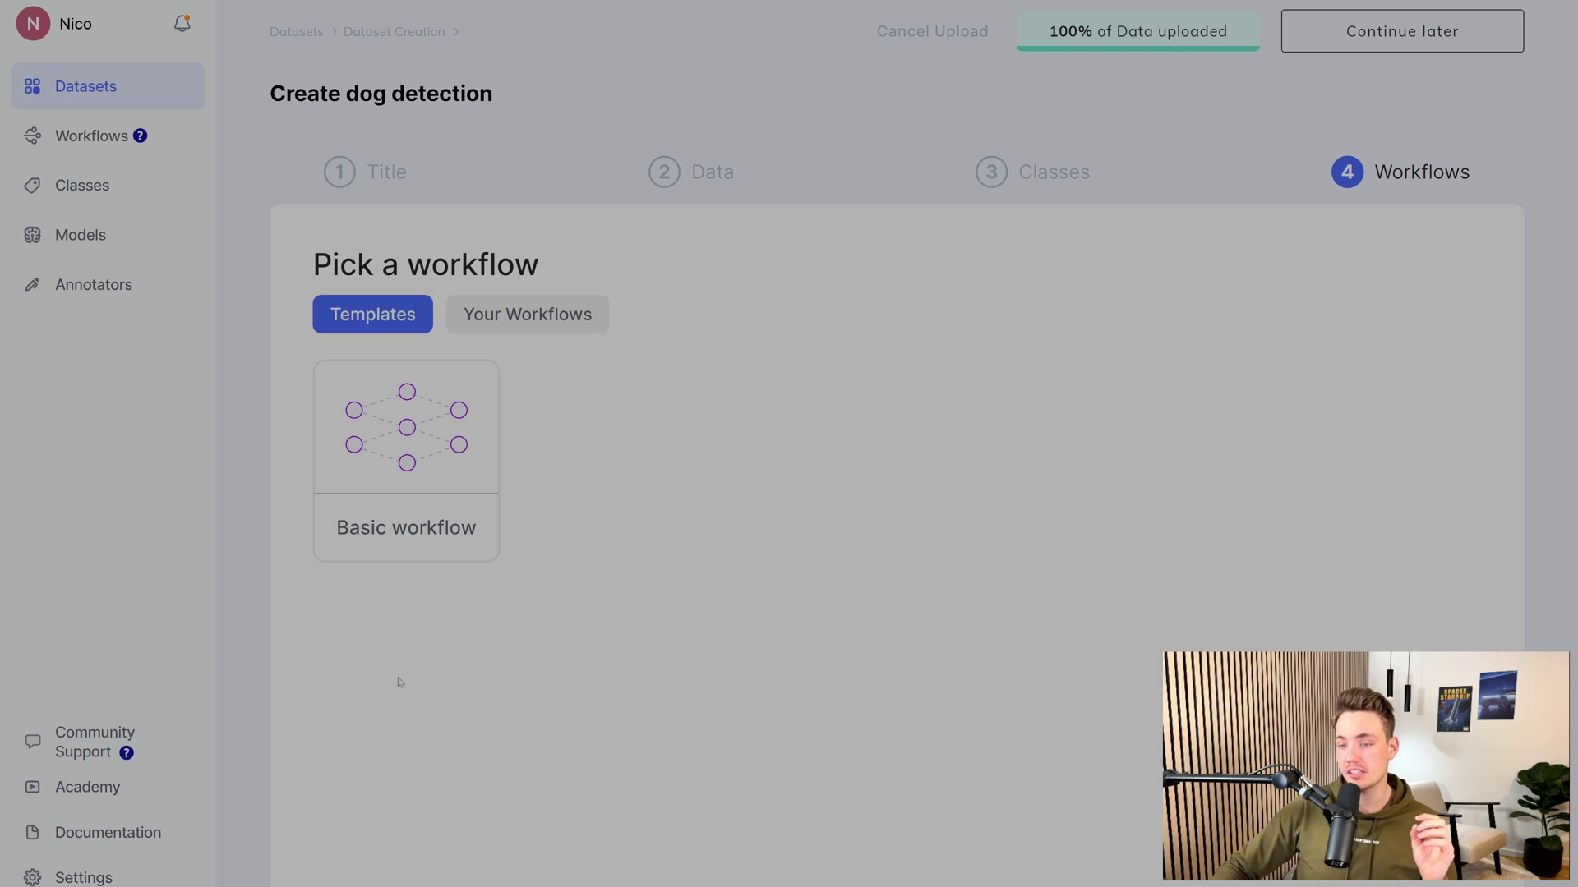
click(383, 441)
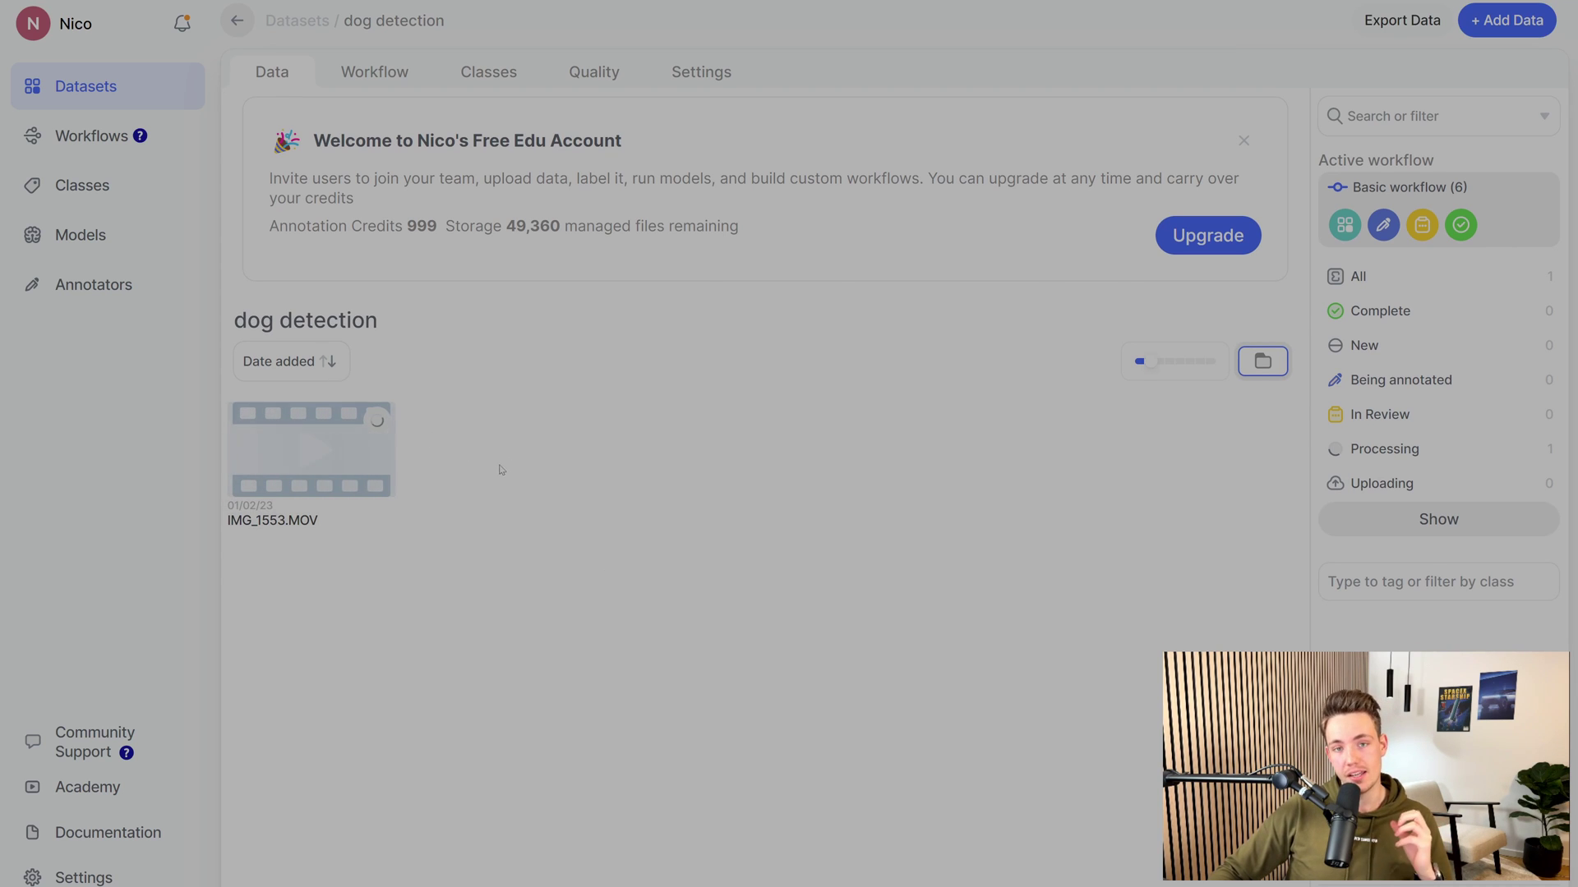
click(298, 442)
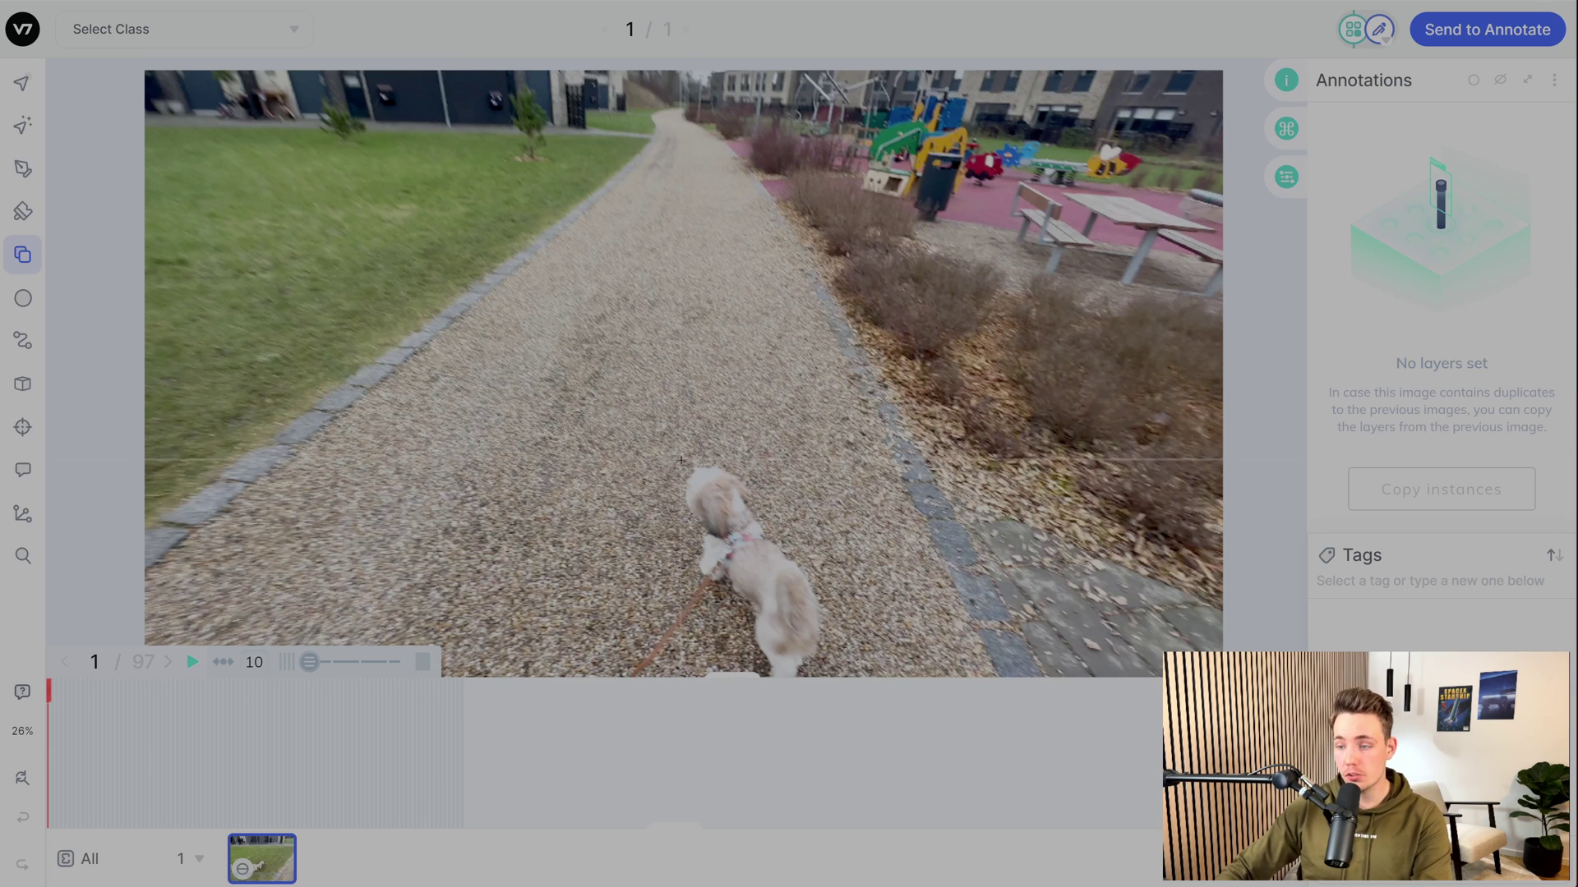
Draw a bounding box around the dog on frame 1 and bring up its class selection
drag(678, 461, 826, 678)
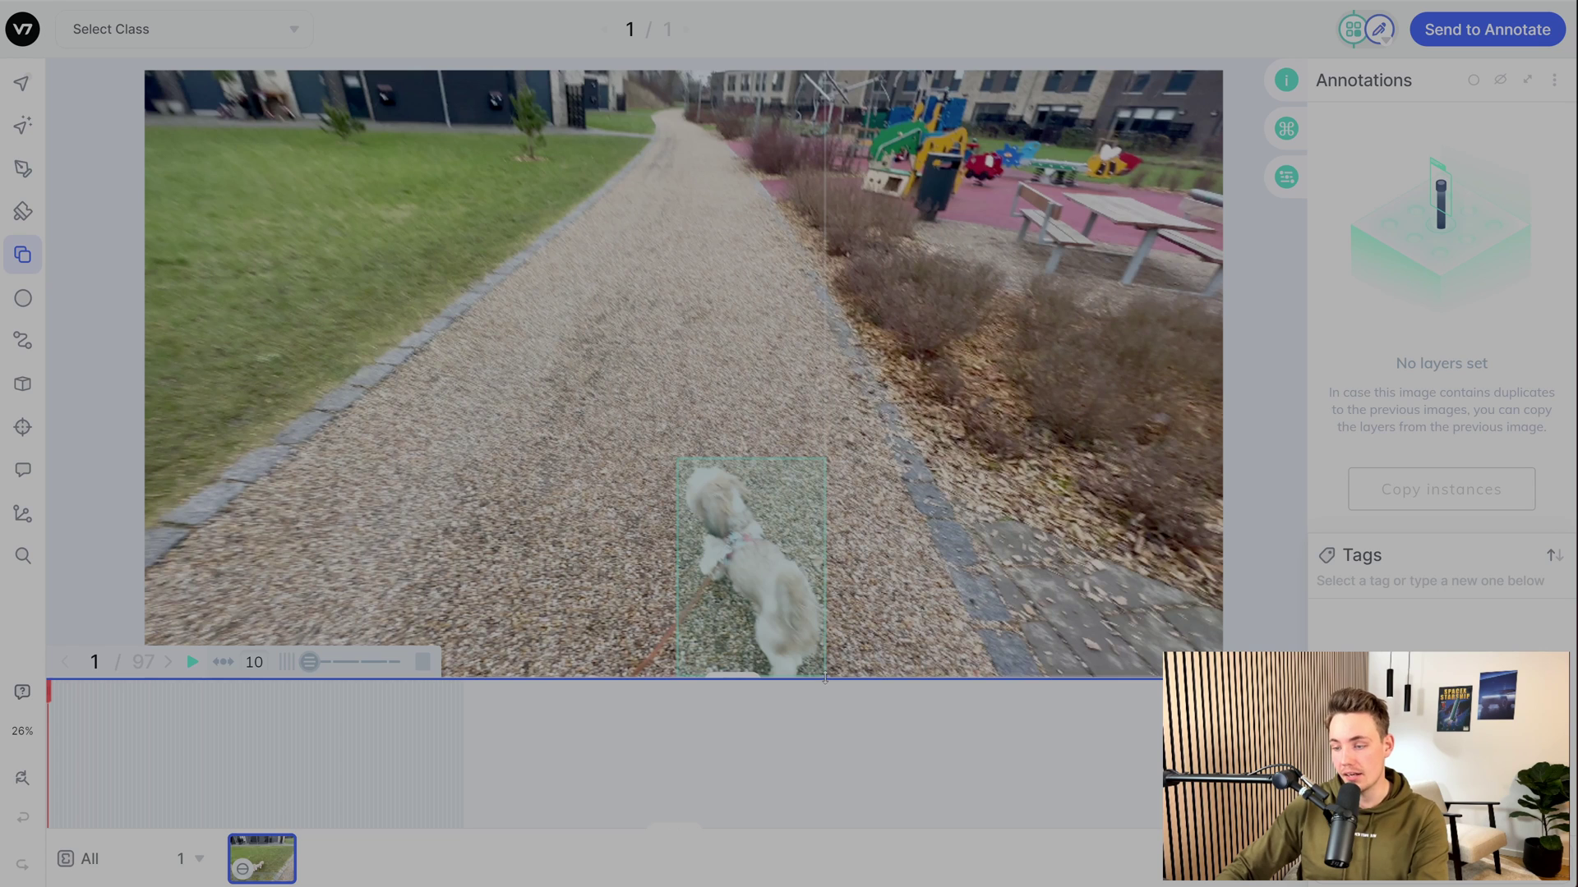
click(825, 679)
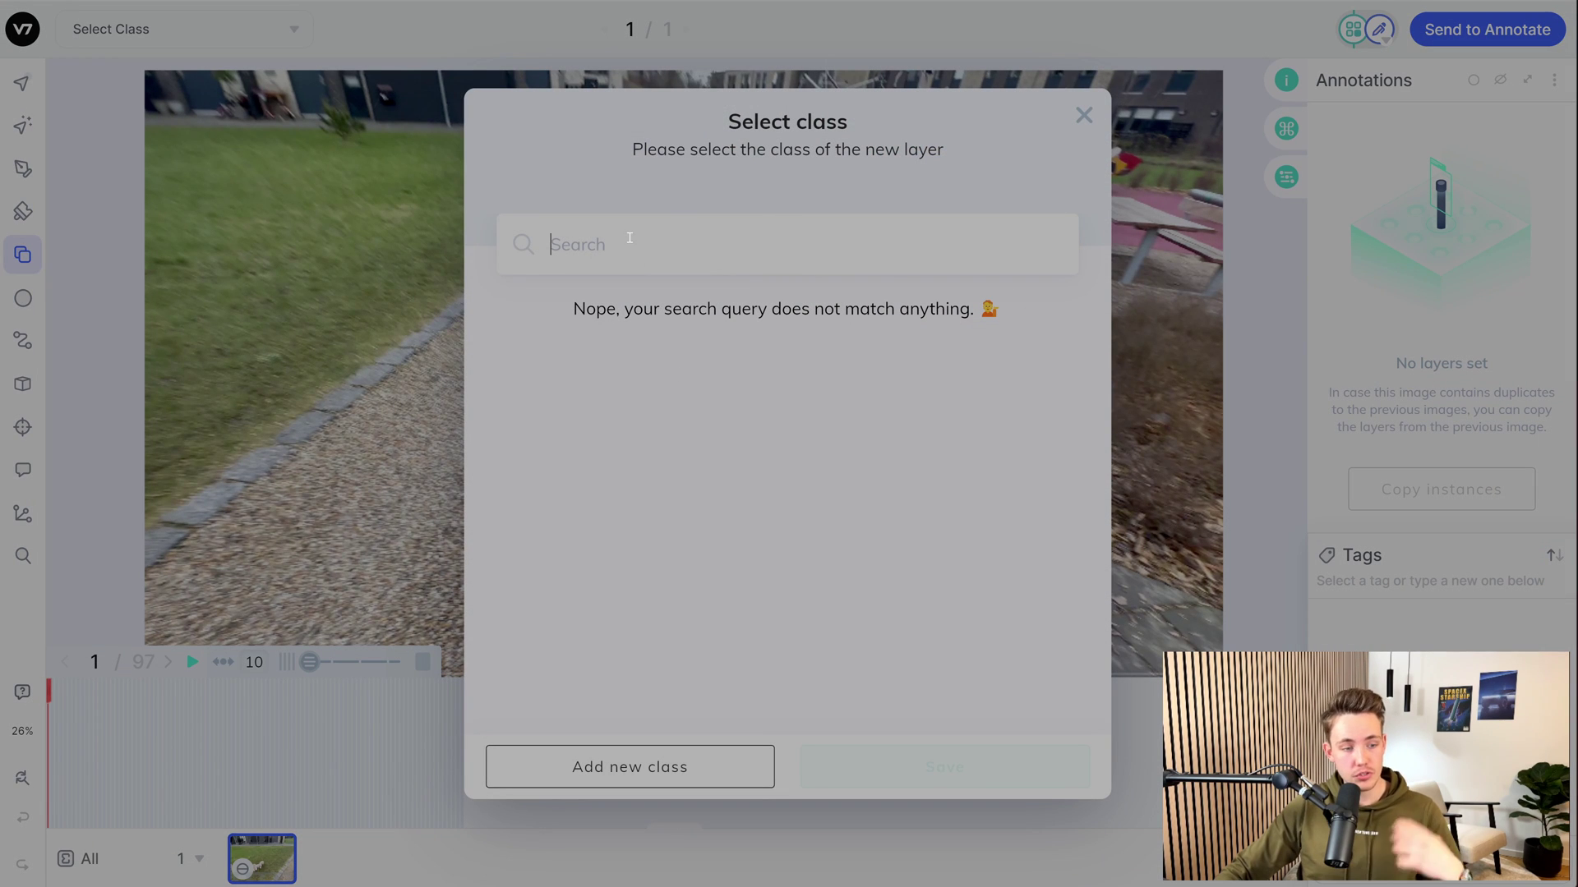
Create a bounding-box class named 'Dog' and assign it to the drawn box
click(680, 274)
text(Dog)
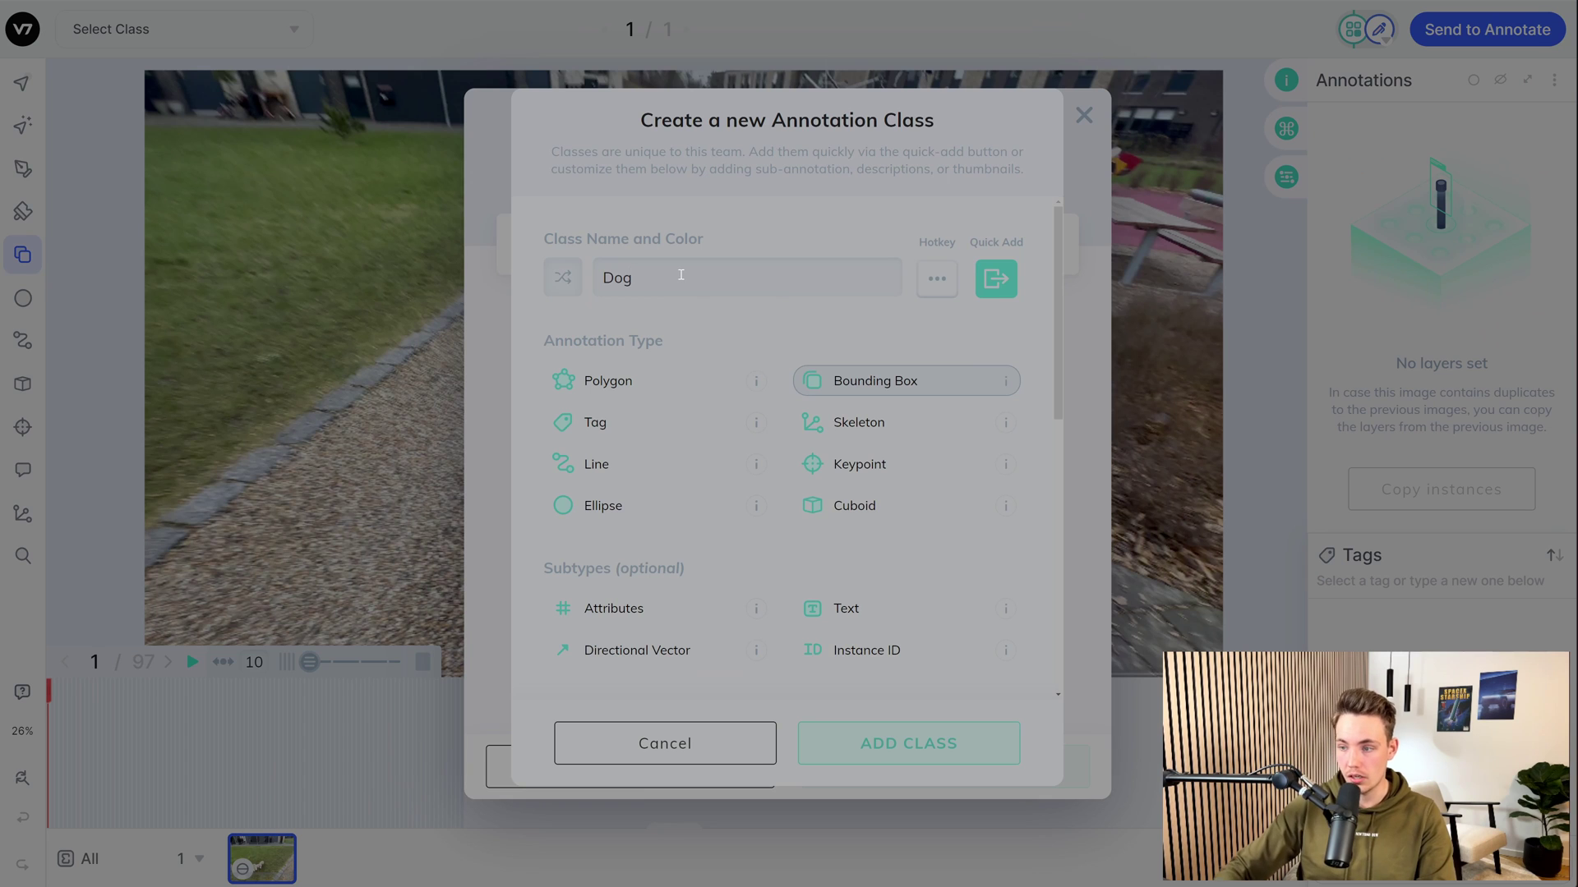
click(925, 727)
click(629, 354)
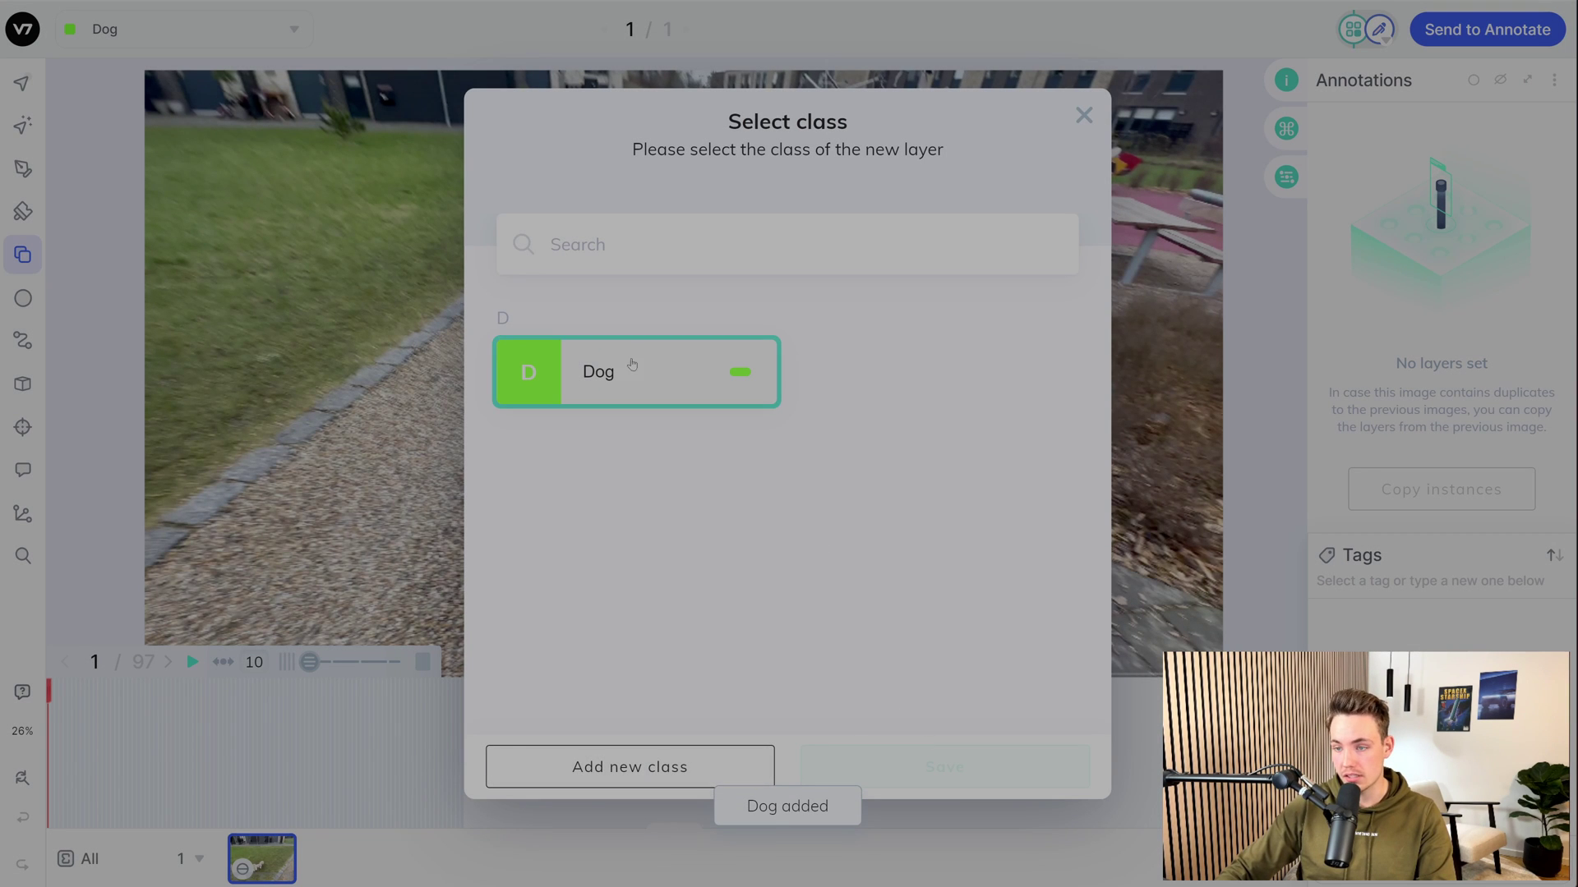
click(927, 769)
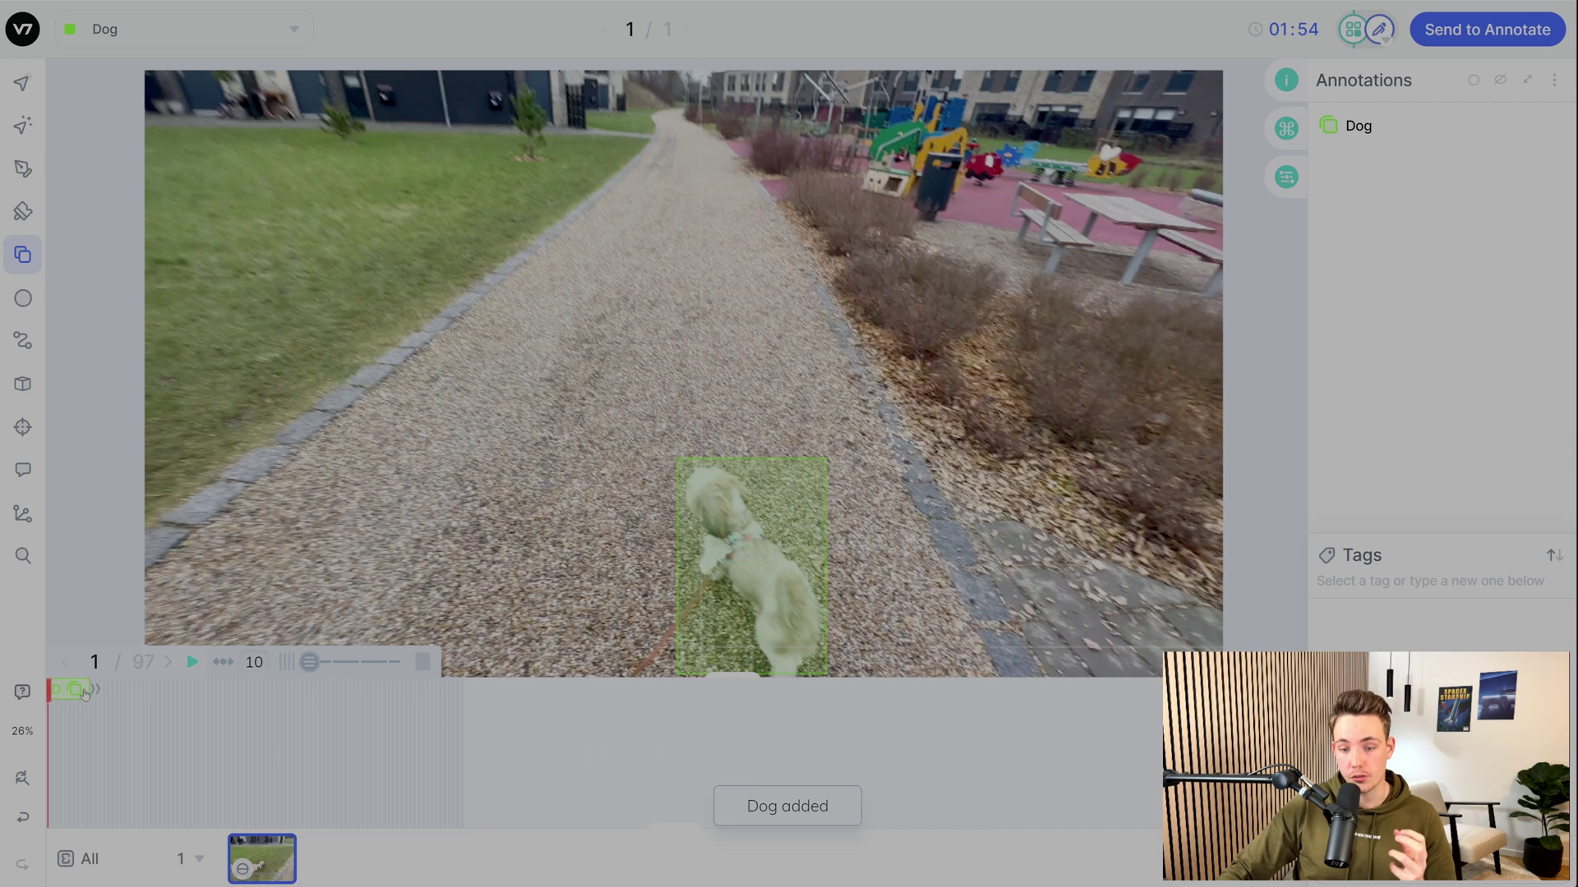
Extend the Dog annotation on the timeline through frame 97 and scrub to check it
drag(99, 688, 470, 689)
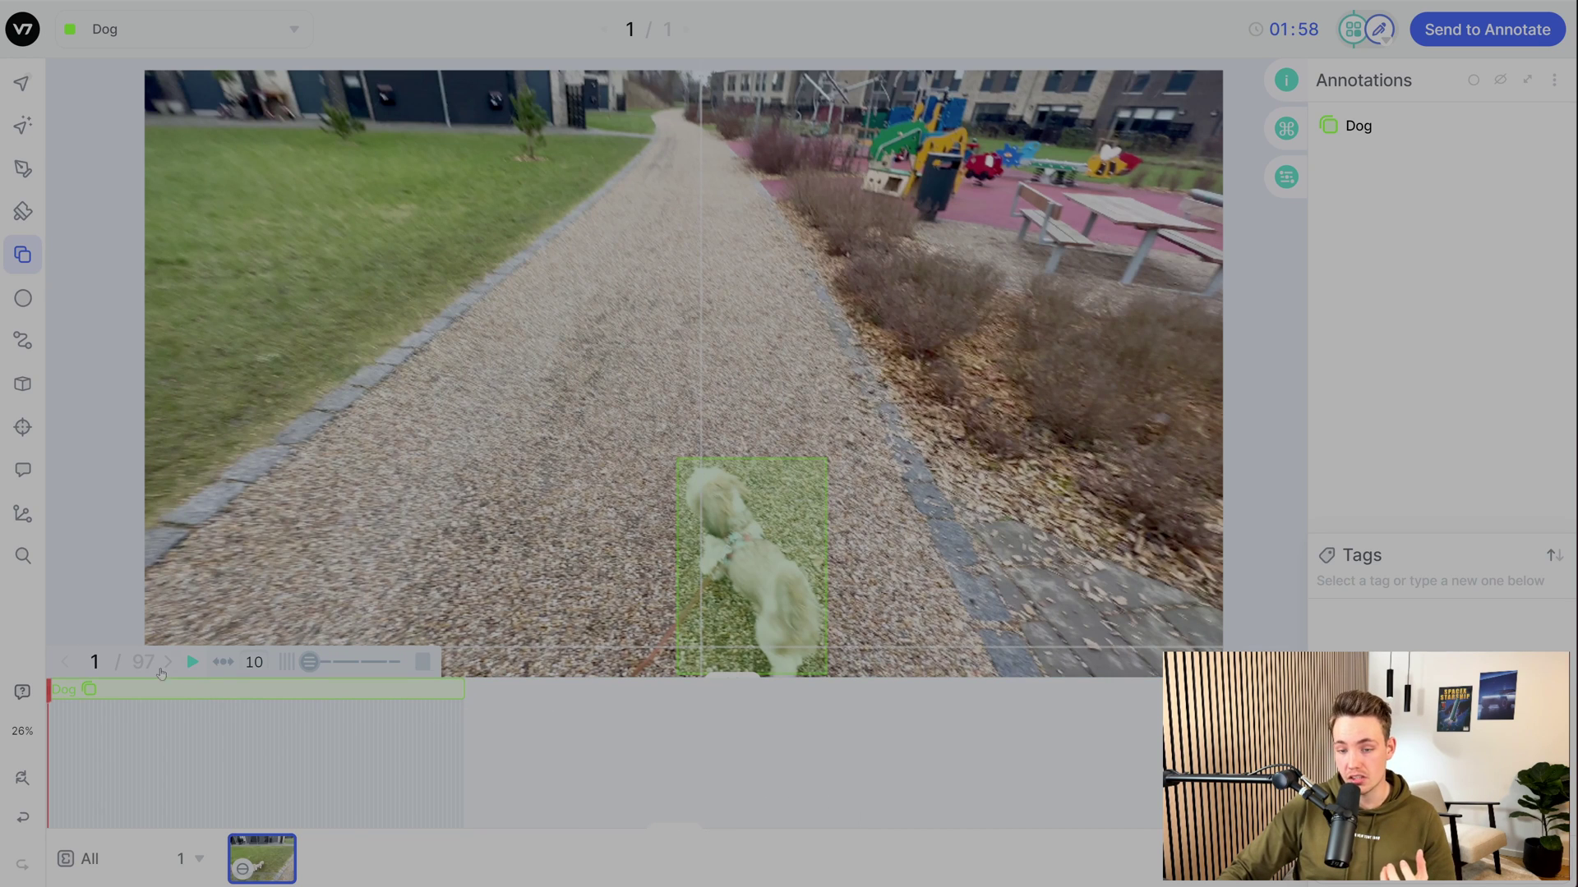
click(325, 666)
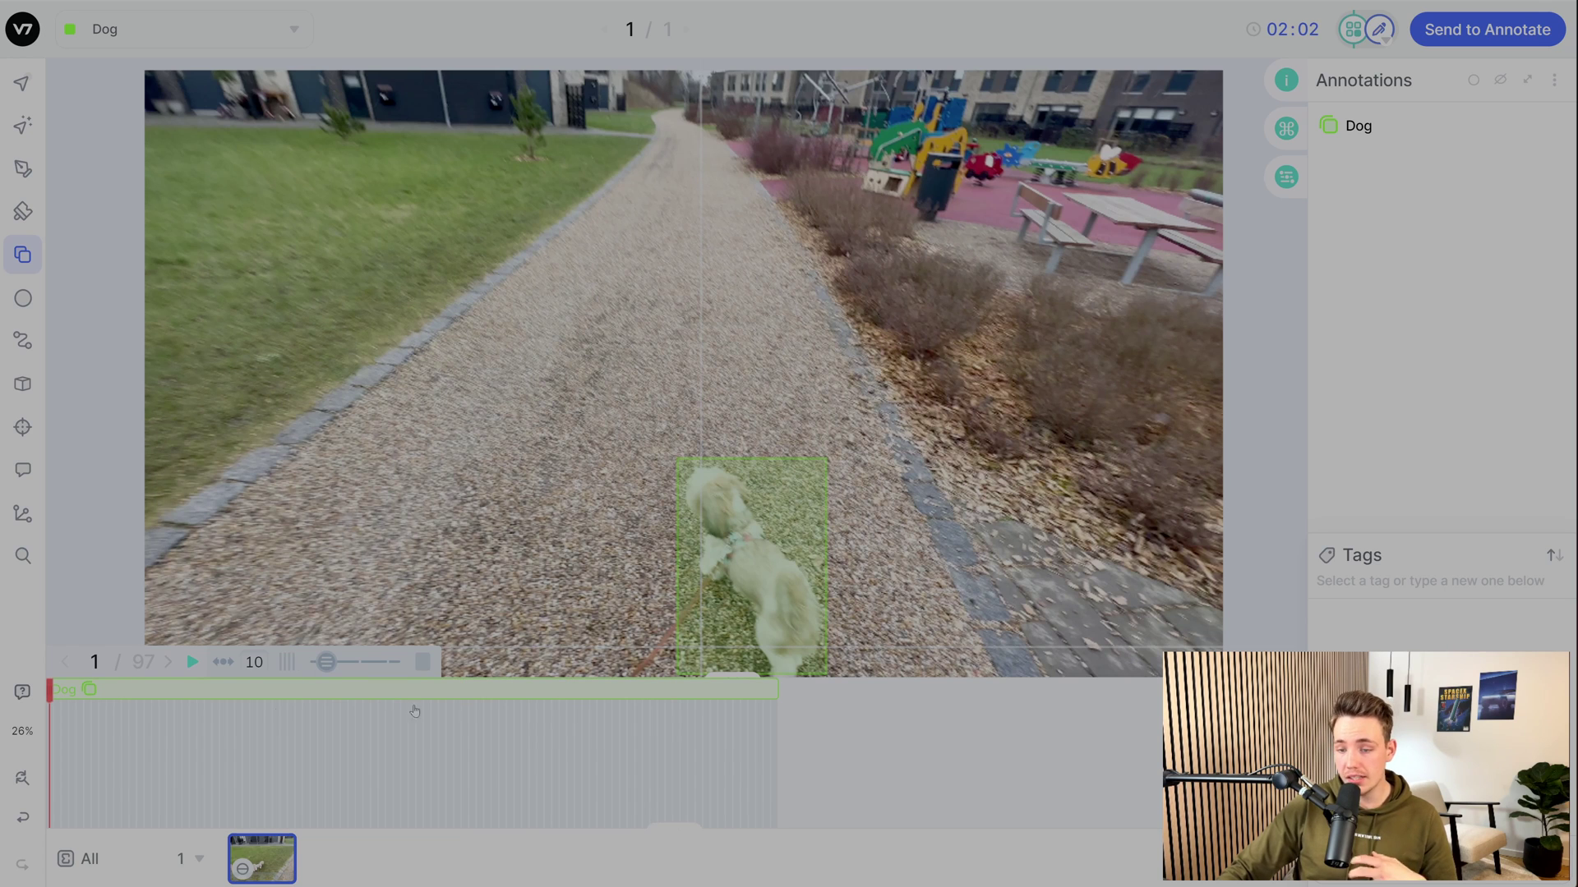
mouse_move(51, 688)
mouse_down()
mouse_move(310, 691)
mouse_move(50, 689)
mouse_up()
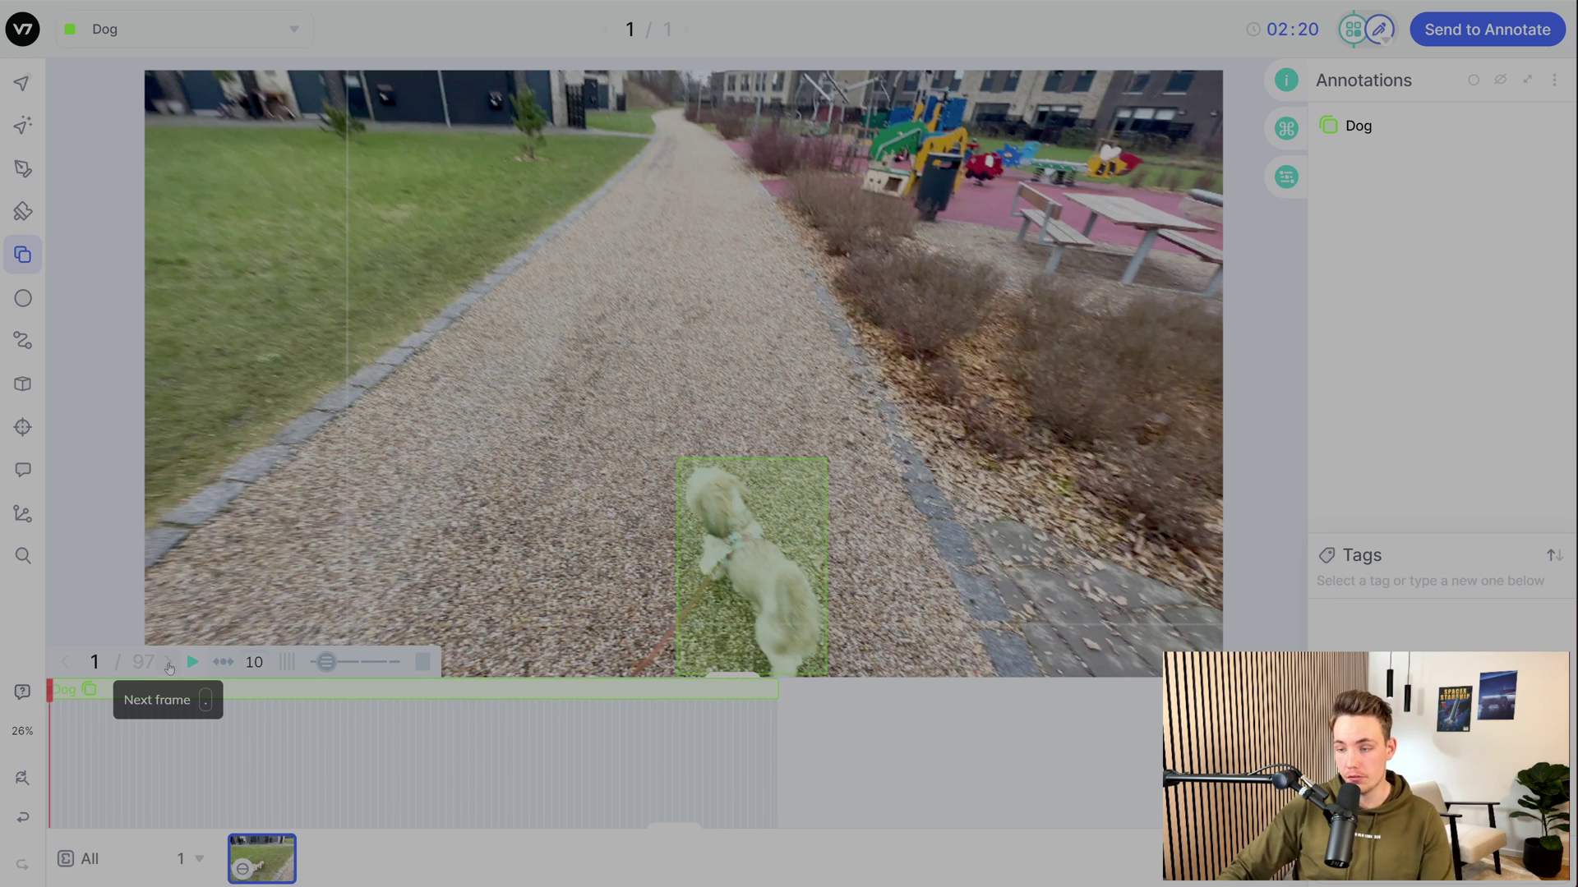
On frame 2, move the Dog box up onto the dog
click(170, 667)
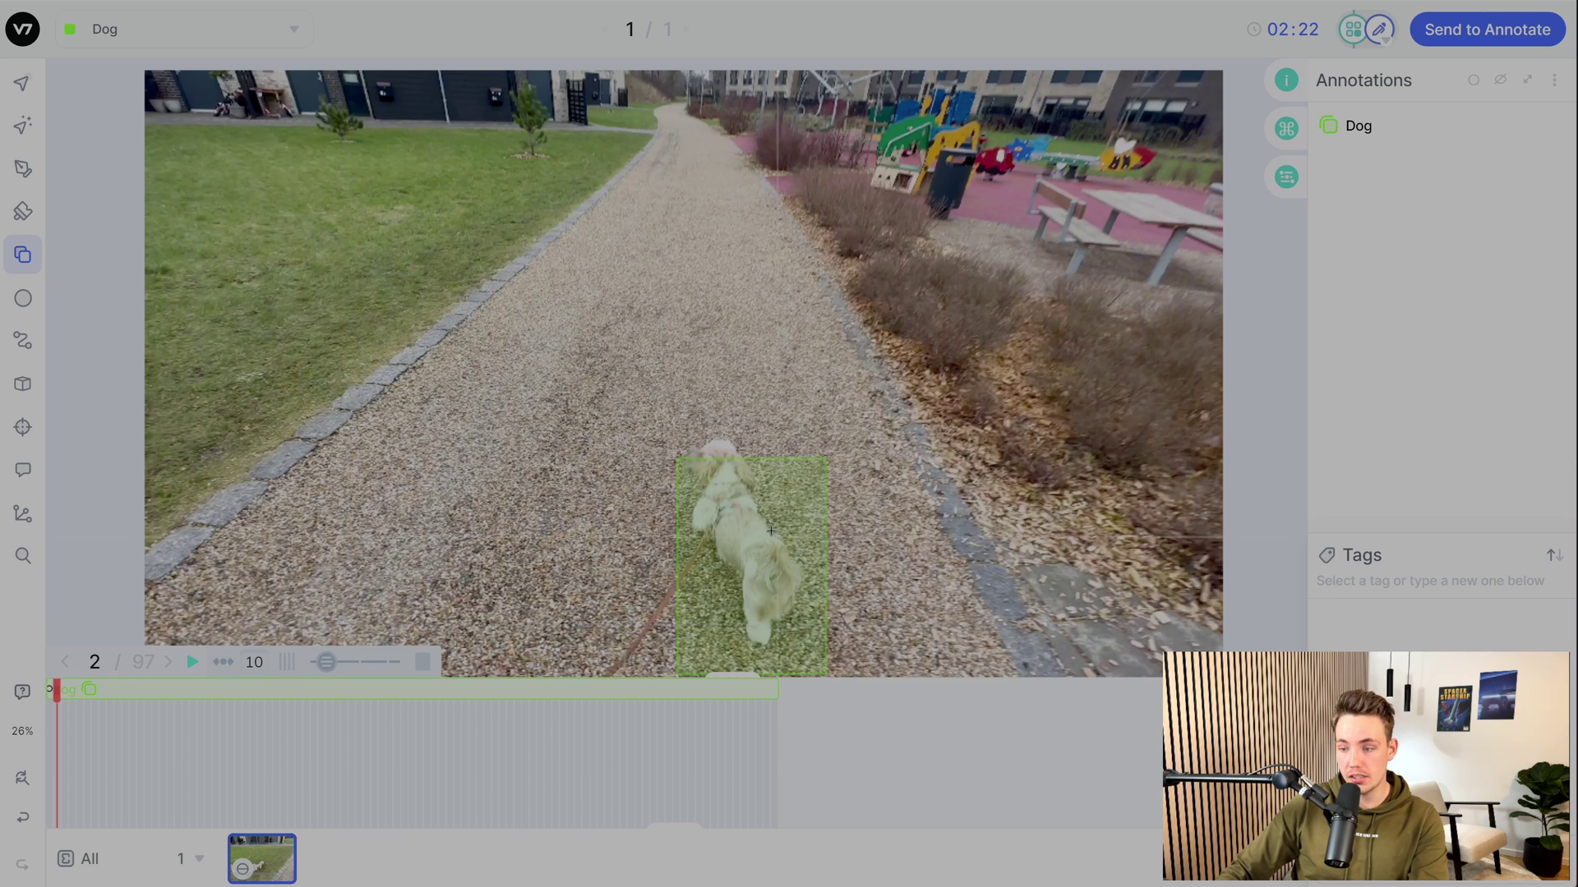
click(22, 83)
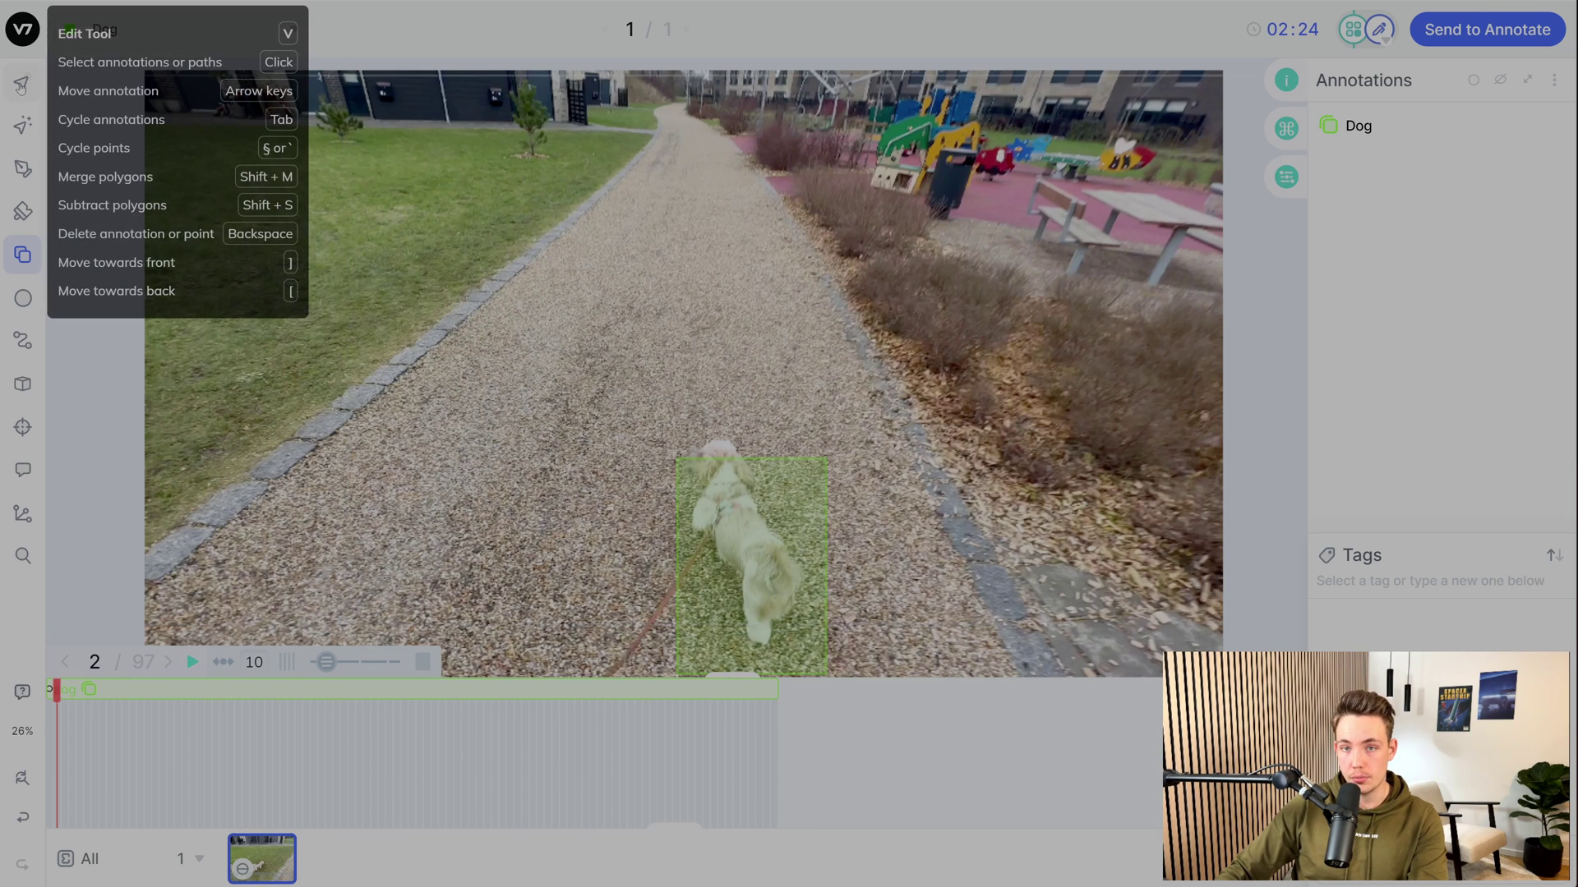
click(727, 538)
drag(726, 538, 722, 512)
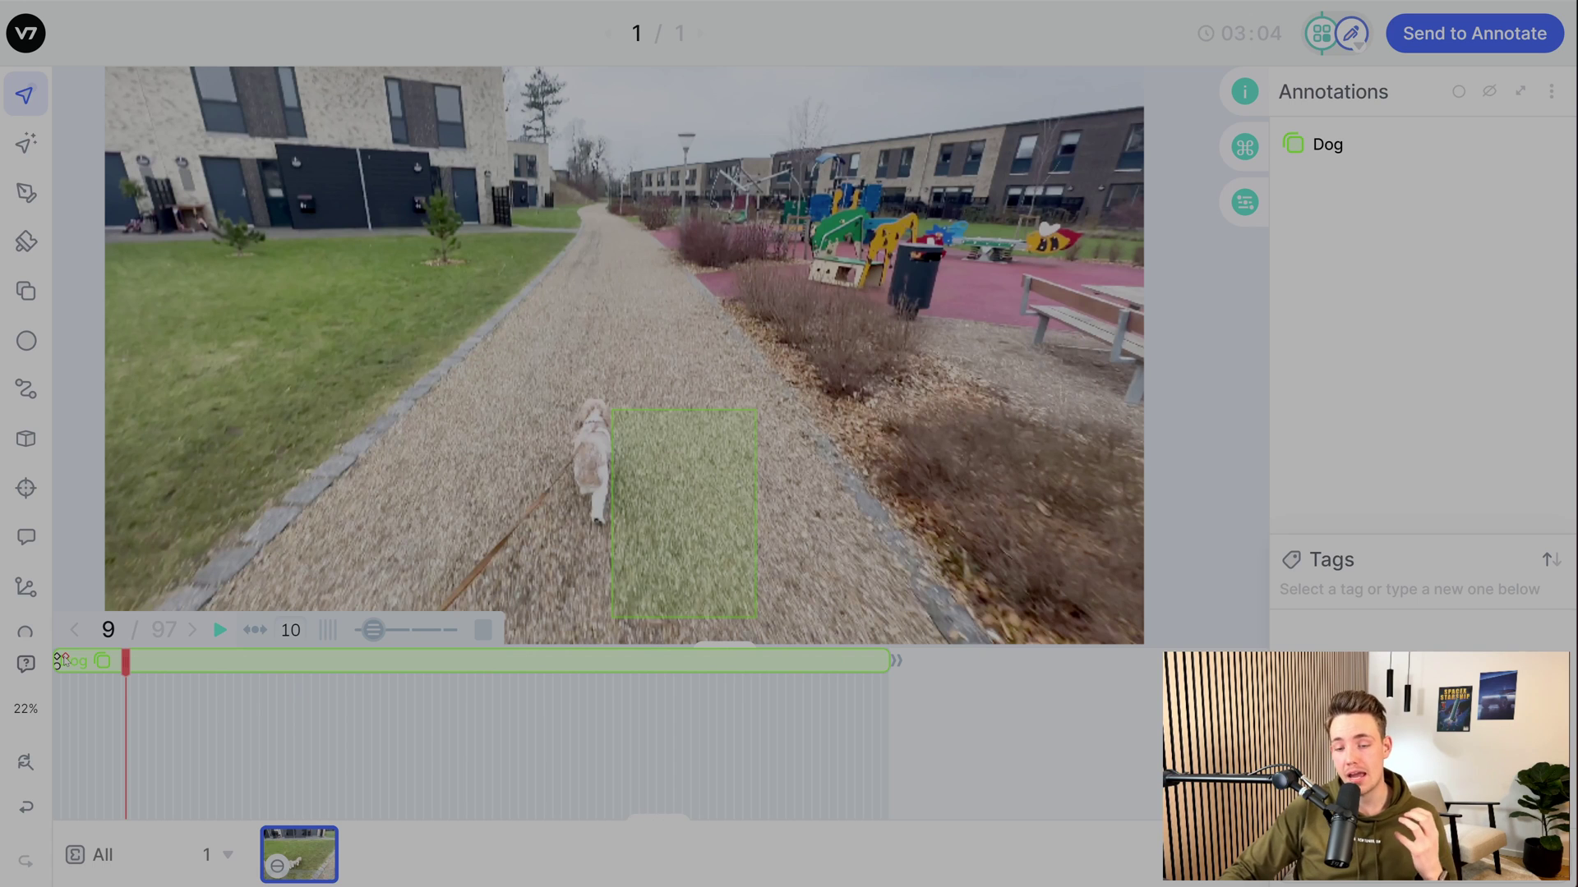
On frame 6, move the Dog box over the dog and shrink it to a tight fit
drag(125, 668, 100, 664)
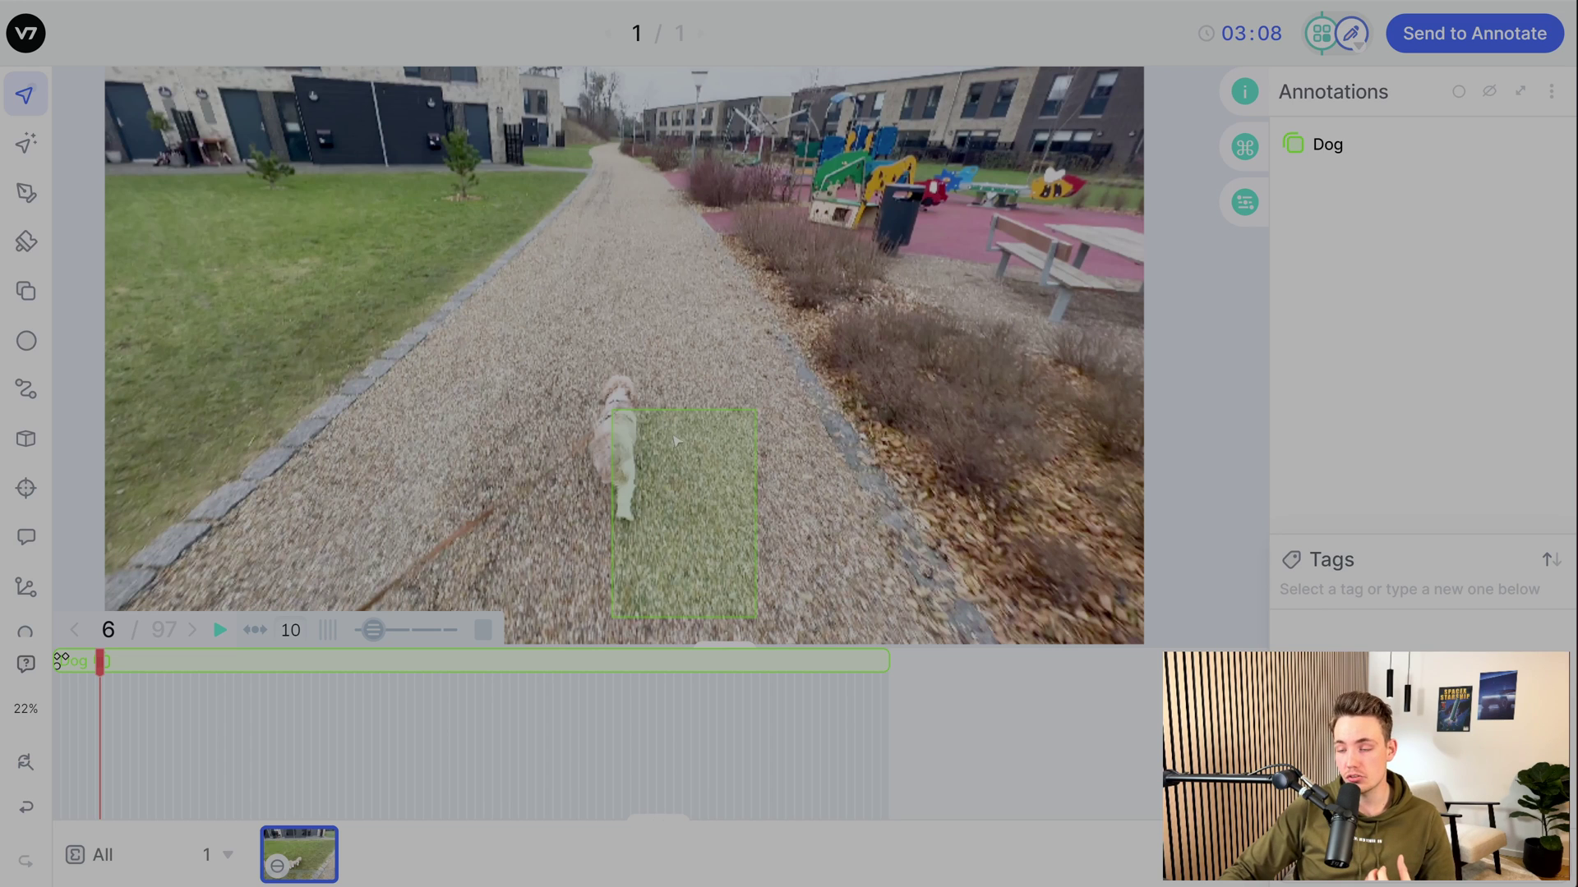
click(693, 457)
drag(693, 457, 666, 412)
drag(728, 573, 653, 532)
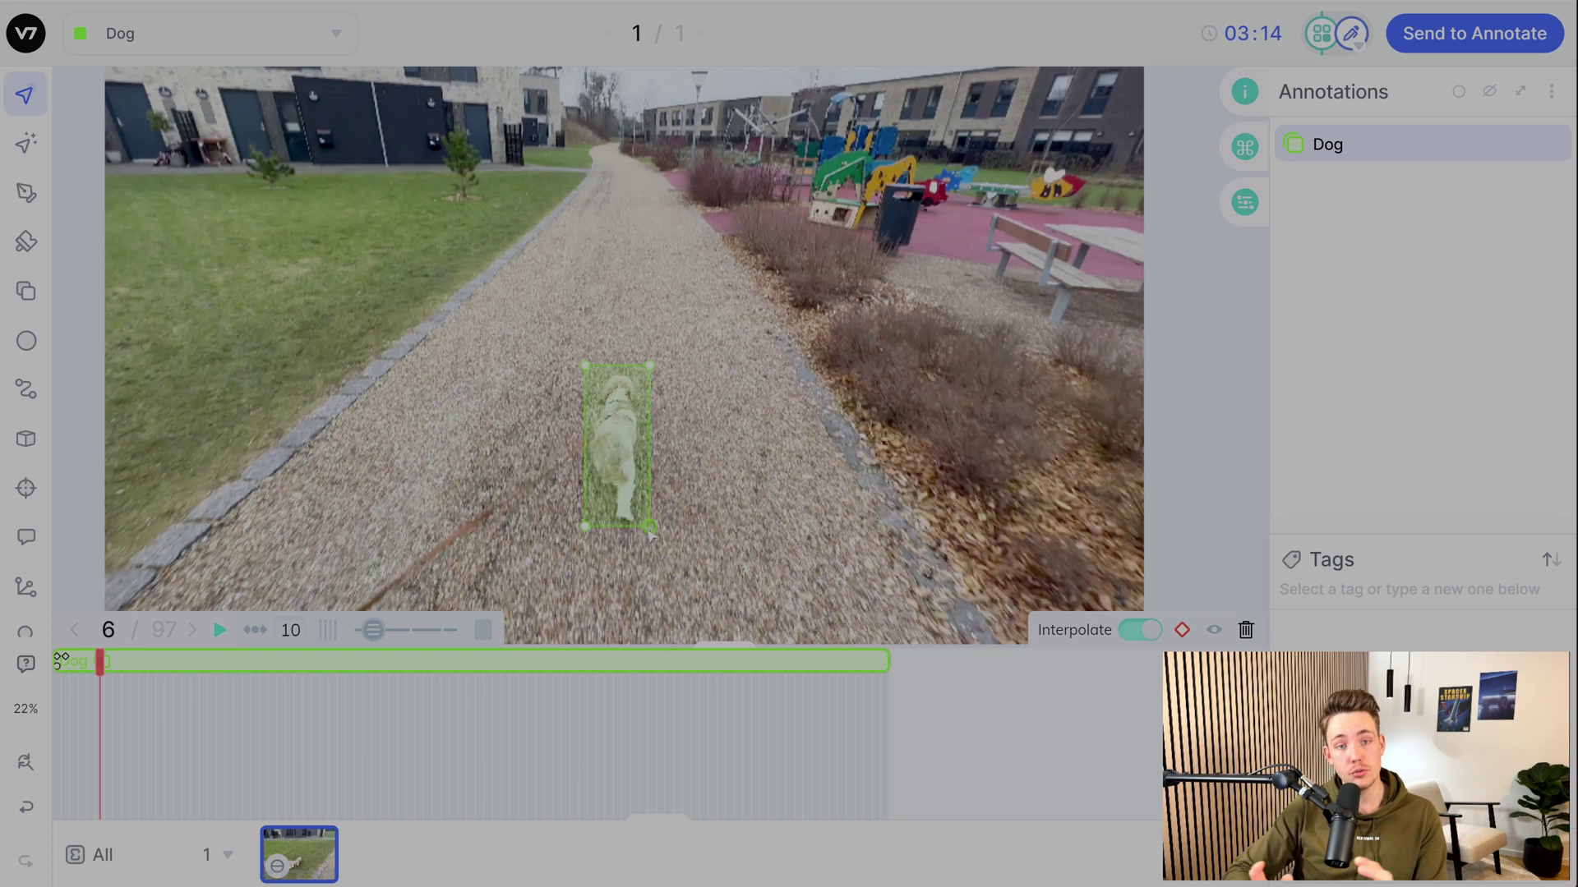